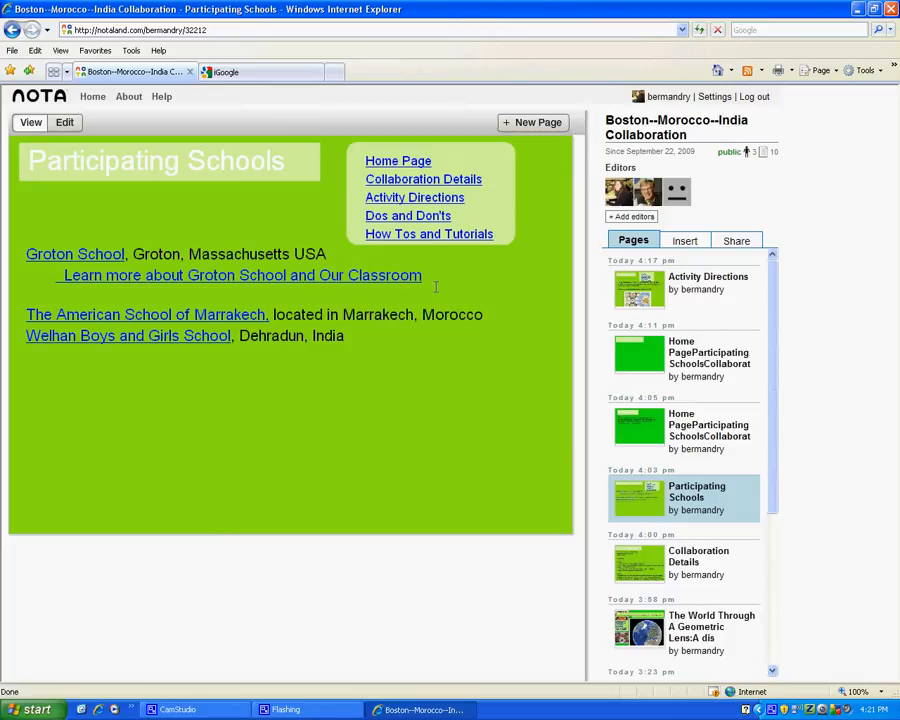
# - Edit the Participating Schools page and add the line "Learn more about the American School of Marrakech" indented below the Marrakech school entry
pyautogui.click(64, 123)
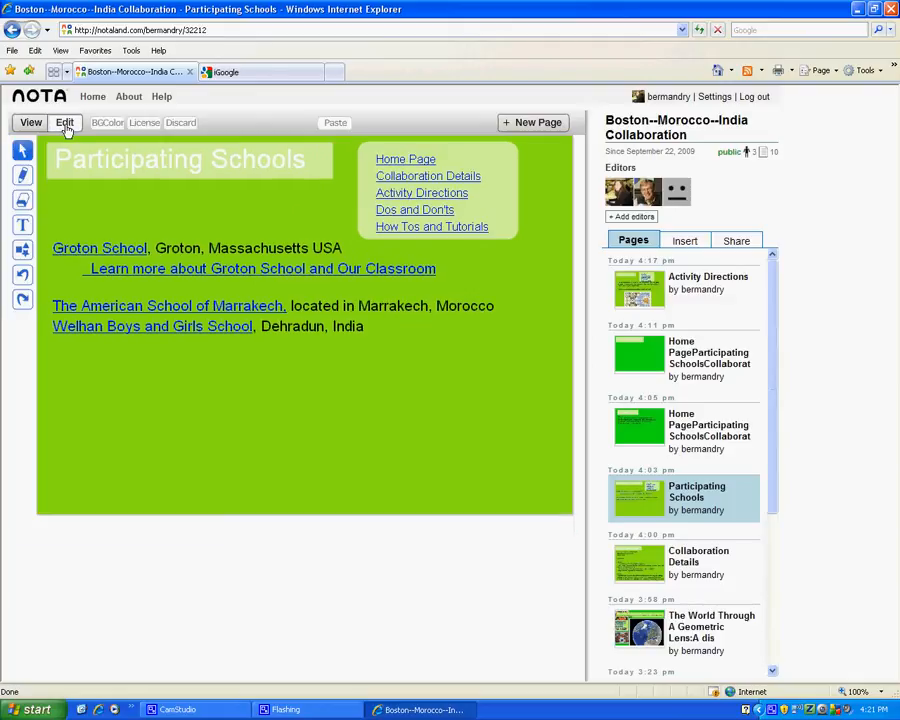
pyautogui.click(502, 303)
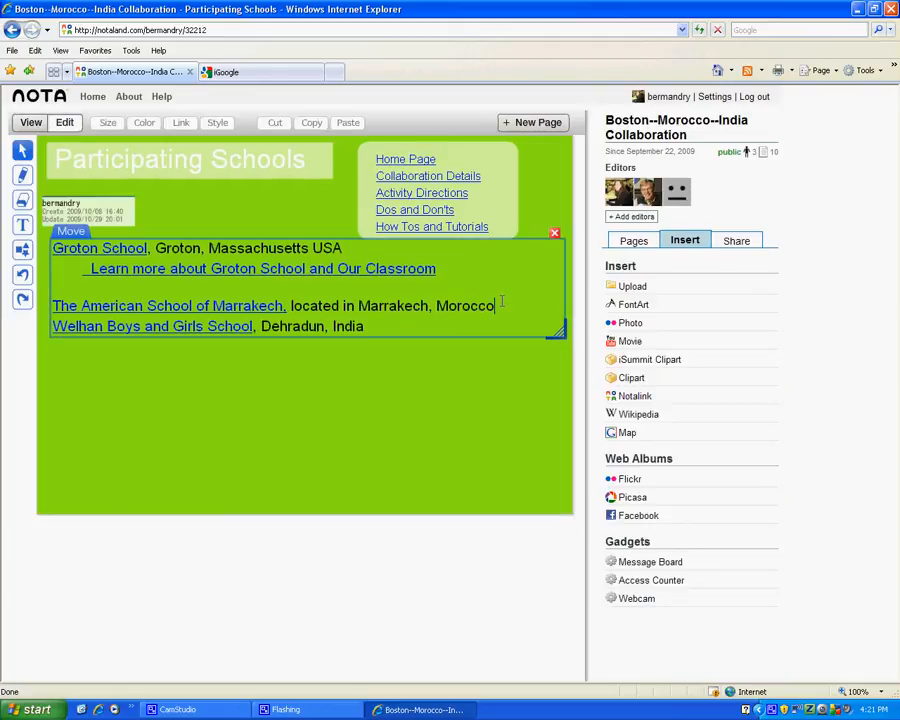
pyautogui.press('Return')
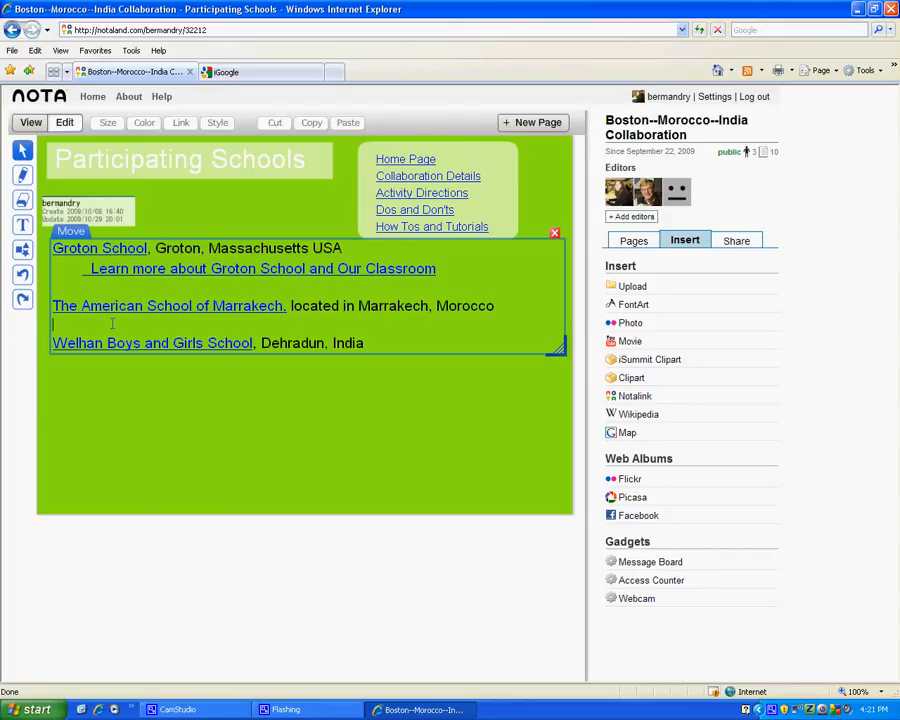
pyautogui.write('Learn')
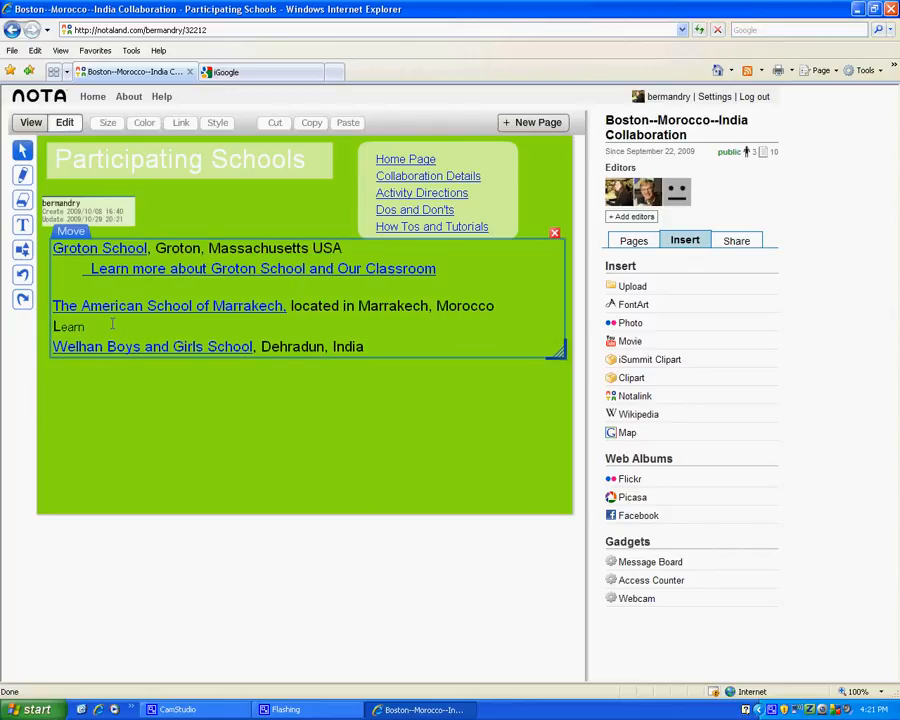
pyautogui.write(' more about the American Schoo')
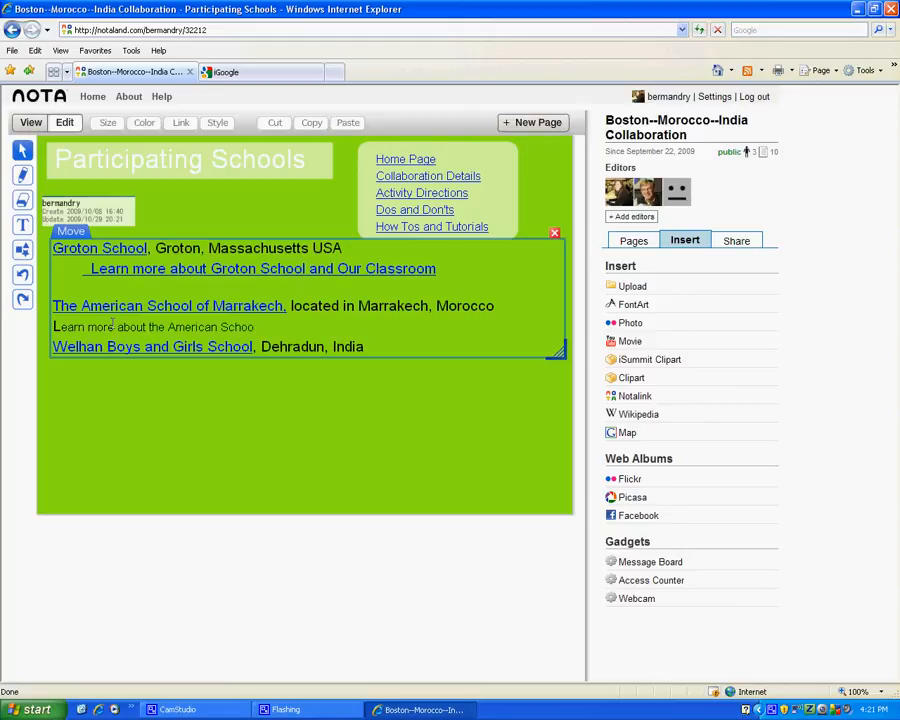
pyautogui.write('l of Marrakech')
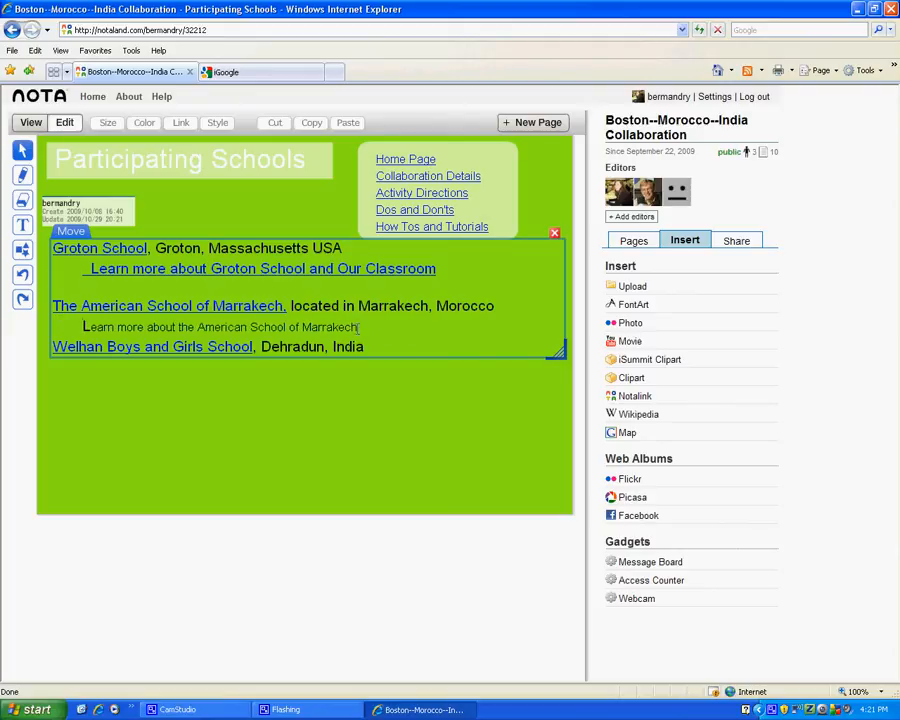
pyautogui.moveTo(358, 327); pyautogui.dragTo(72, 326)
pyautogui.click(181, 123)
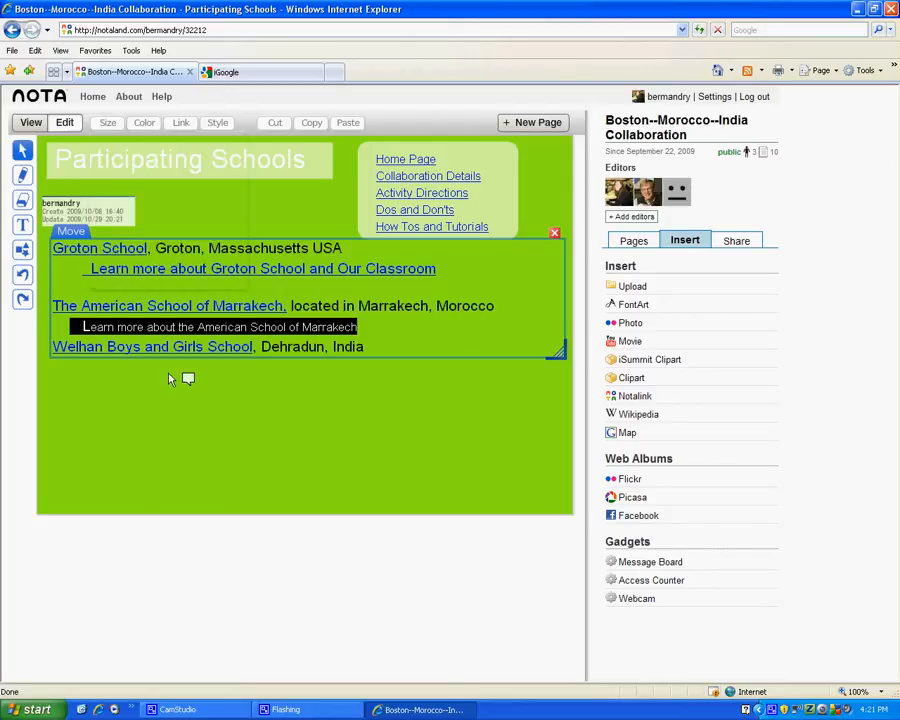
pyautogui.click(173, 416)
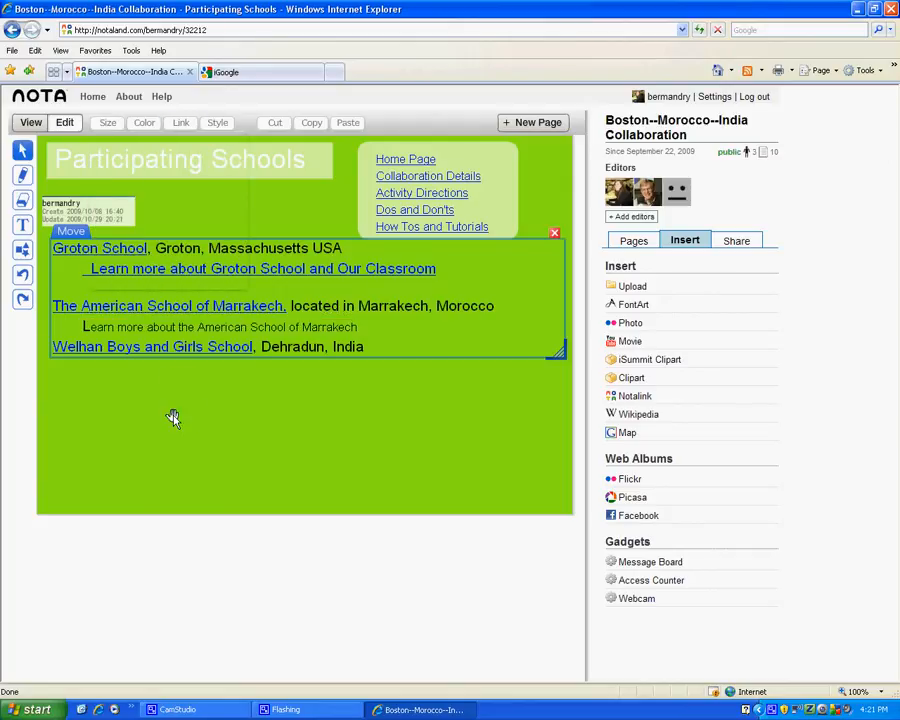
# - Create a new page and replace its default date title with "American School in Marrakech"
pyautogui.click(528, 128)
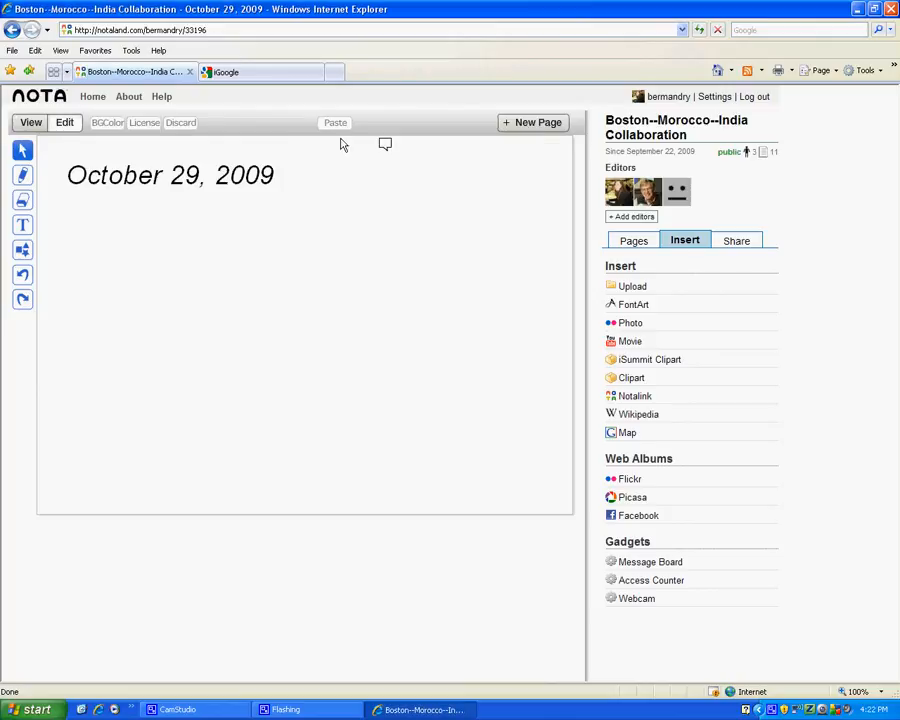
pyautogui.click(260, 175)
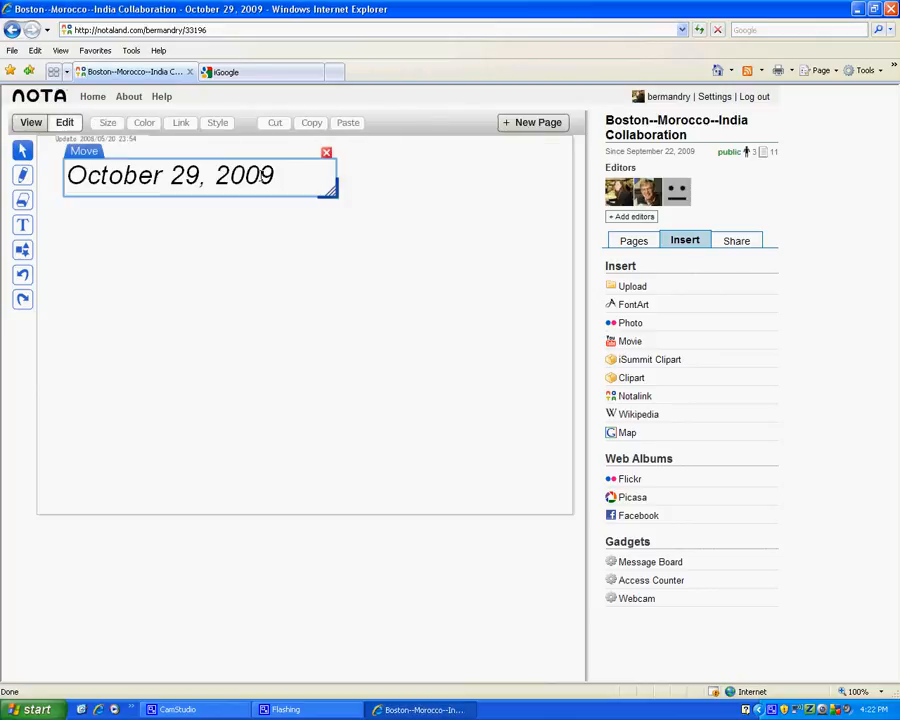
pyautogui.moveTo(281, 172); pyautogui.dragTo(67, 176)
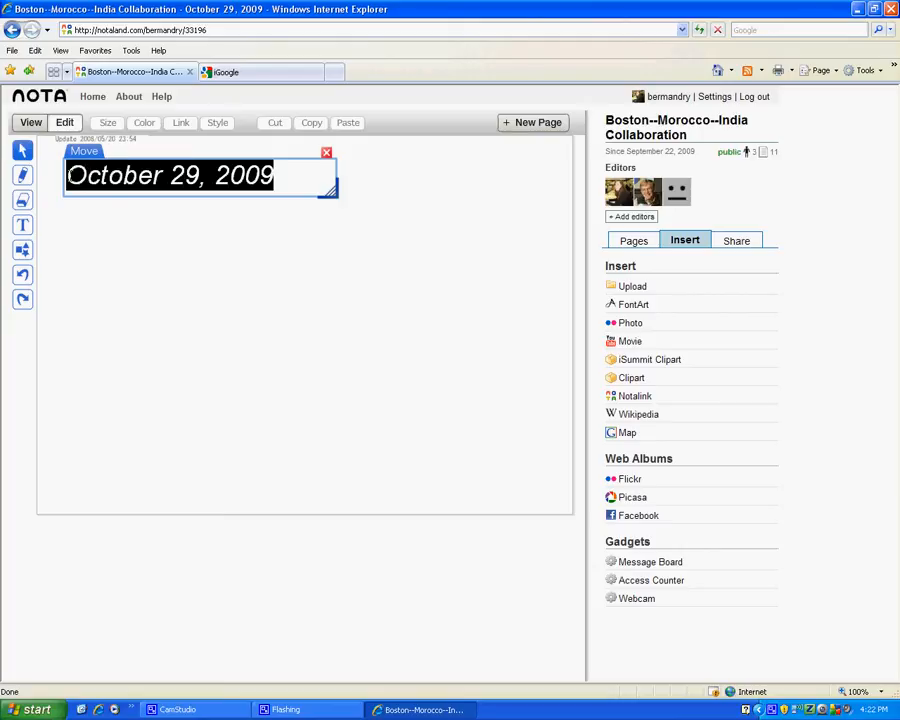
pyautogui.write('America')
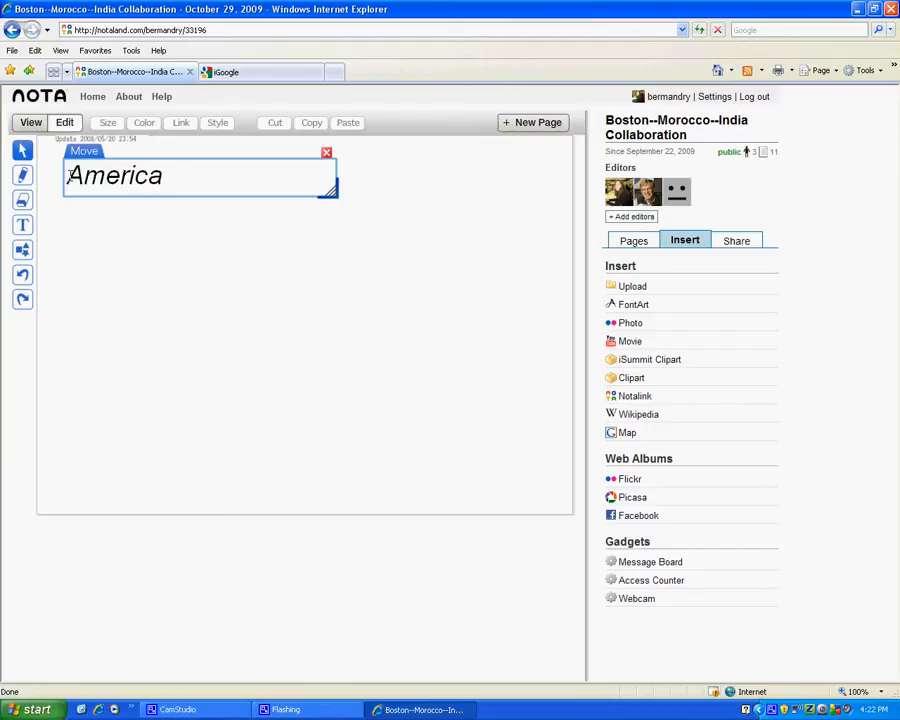
pyautogui.write('n School ')
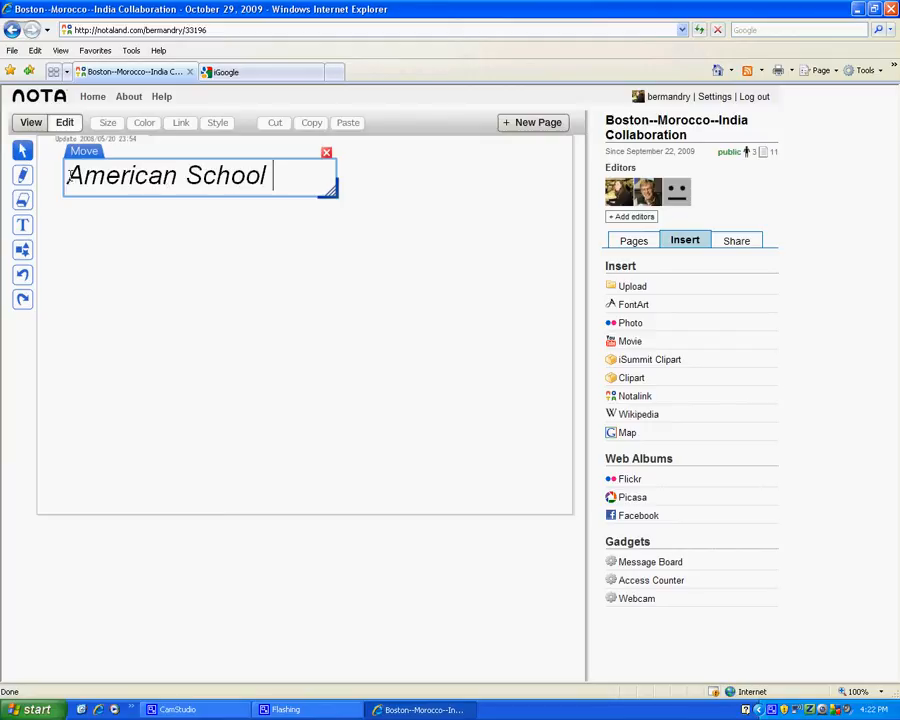
pyautogui.write('in Marrac')
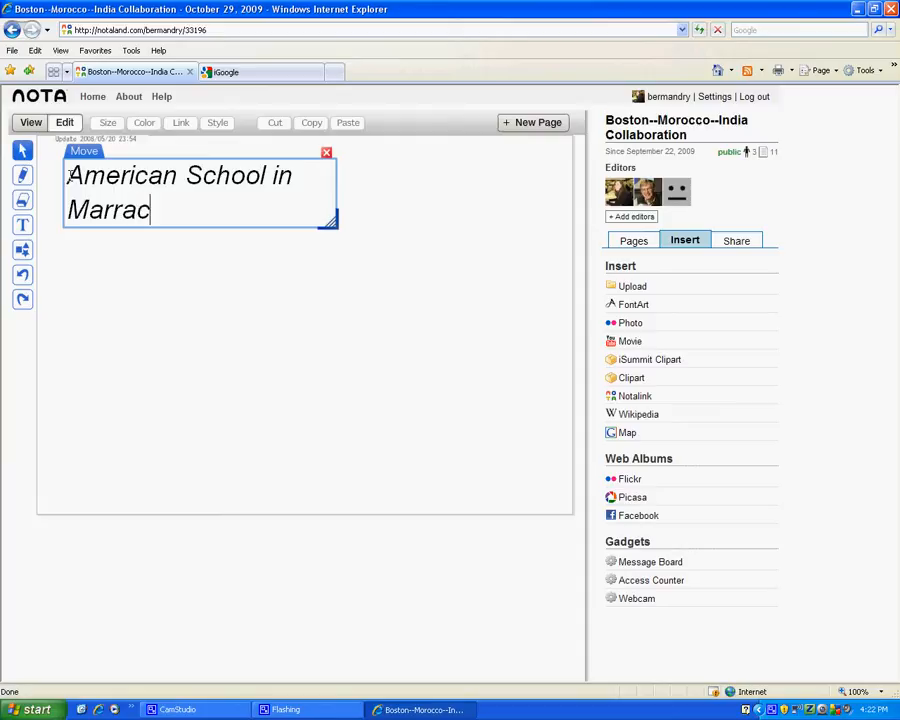
pyautogui.press('BackSpace')
pyautogui.write('kech')
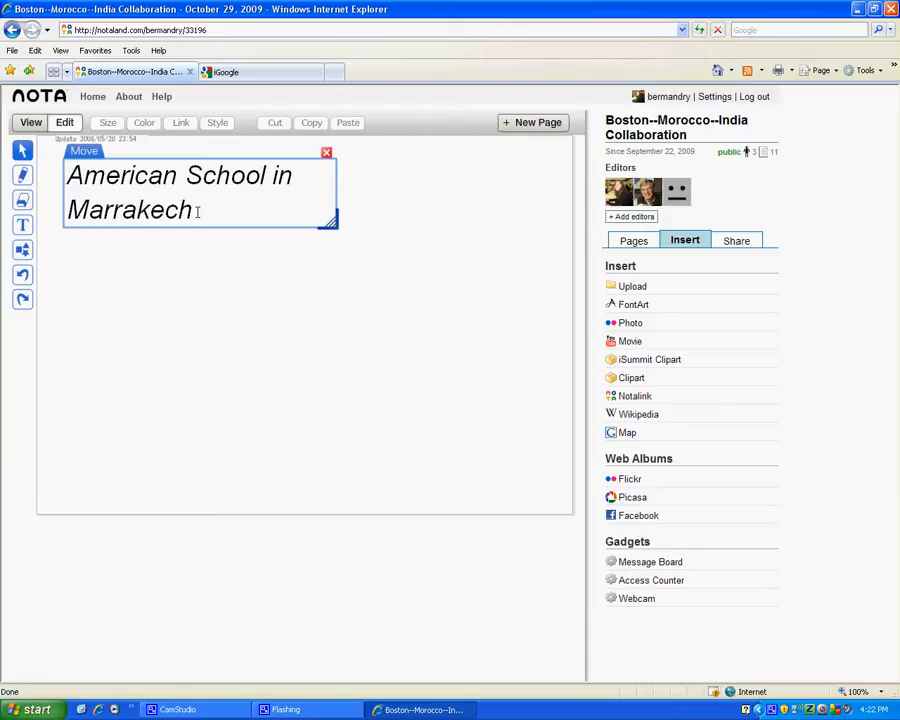
# - Remove the italic style from the page title and widen its text box so the title fits on one line
pyautogui.moveTo(196, 209); pyautogui.dragTo(52, 125)
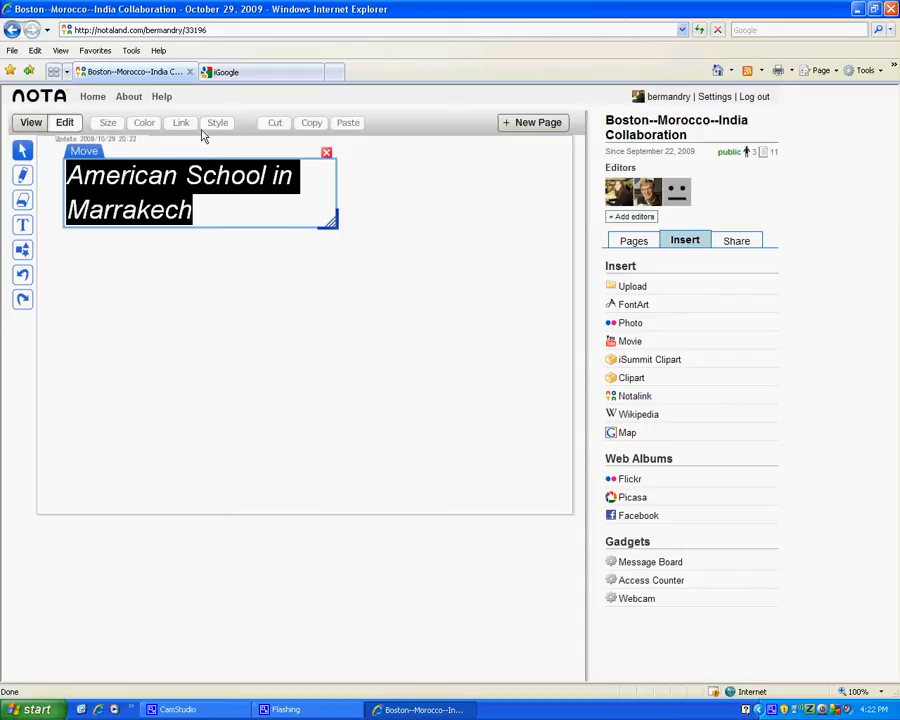
pyautogui.click(216, 124)
pyautogui.click(223, 179)
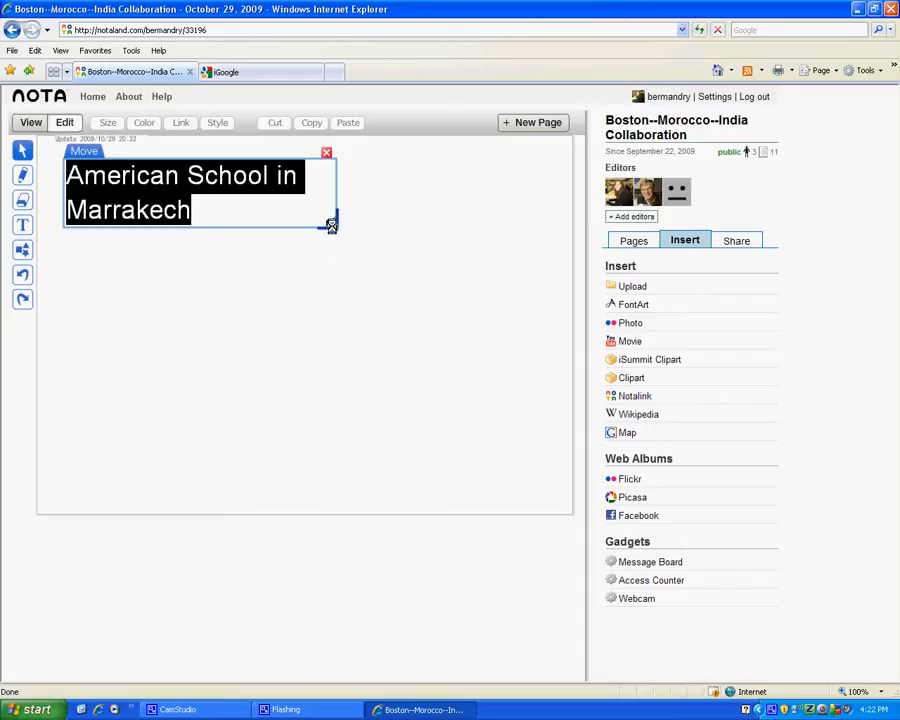
pyautogui.moveTo(328, 220); pyautogui.dragTo(452, 185)
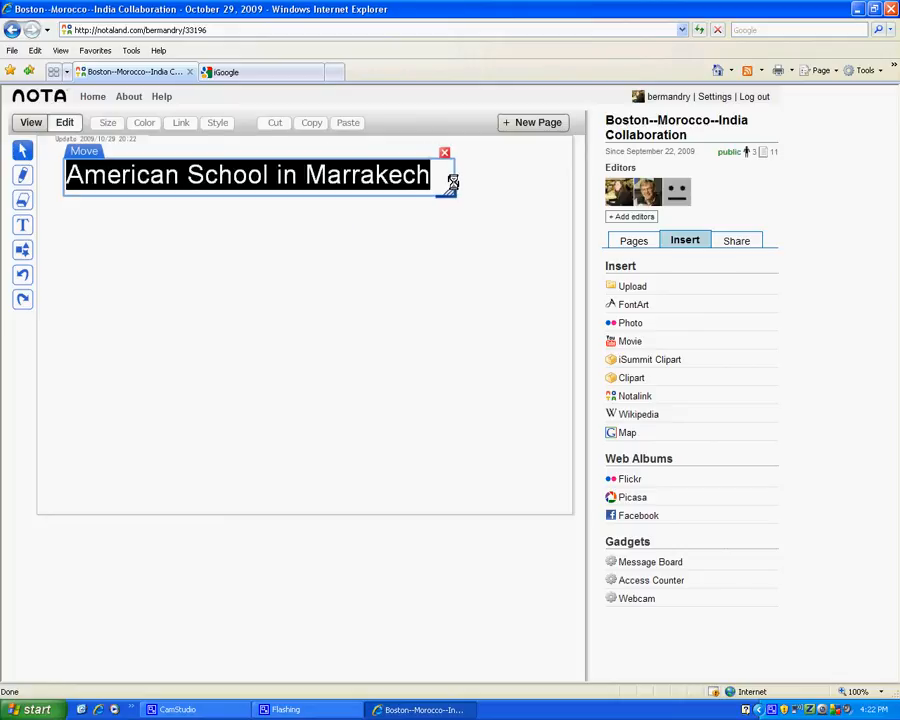
# - Insert FontArt reading "American School in Marrakech" in the Action Force font
pyautogui.click(633, 305)
pyautogui.click(631, 302)
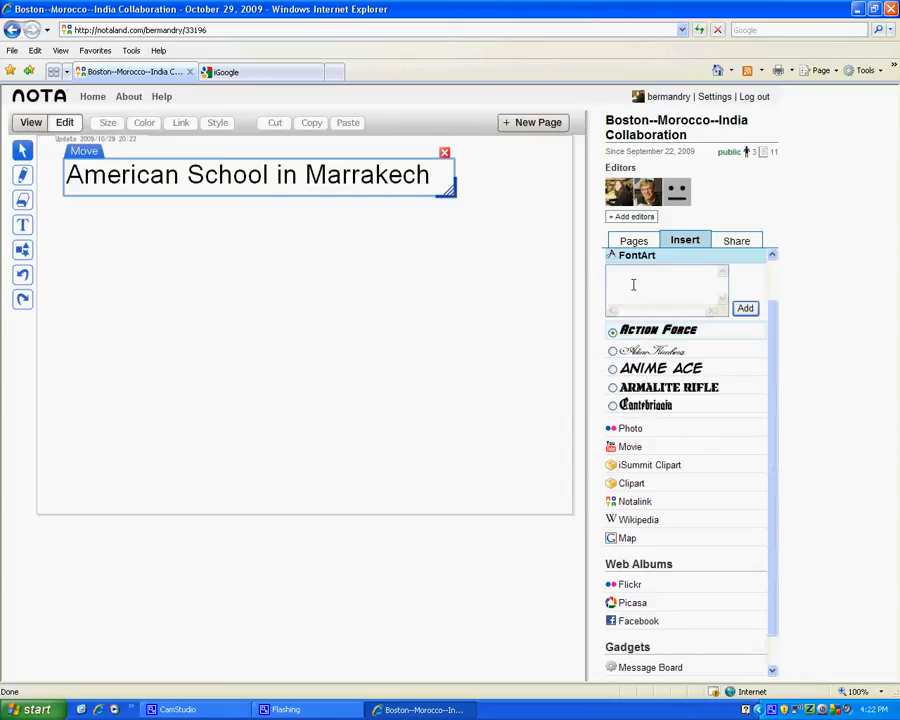
pyautogui.write('American ')
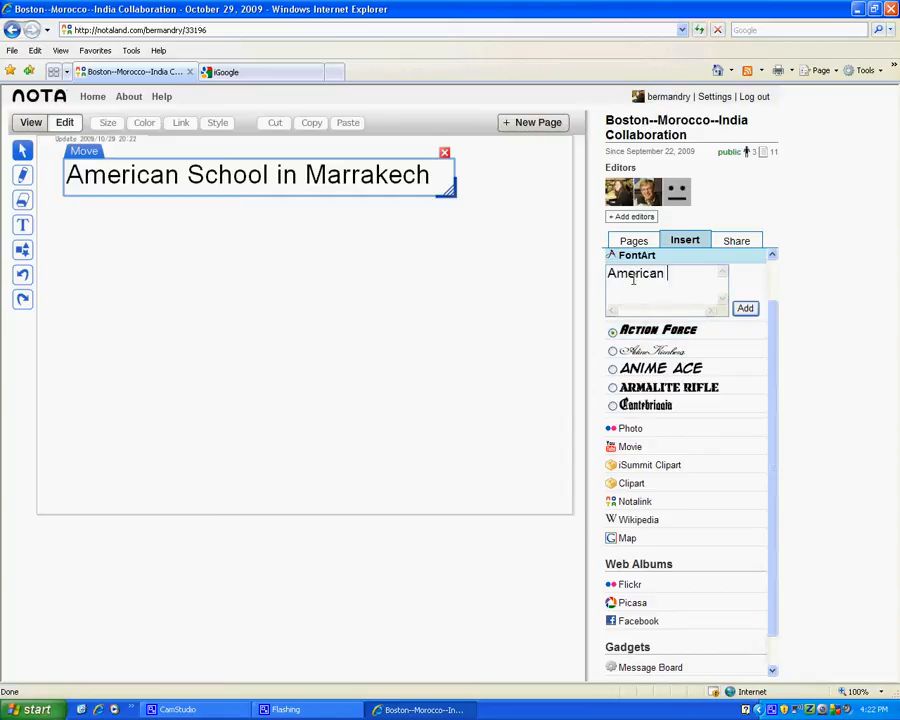
pyautogui.write('School in M')
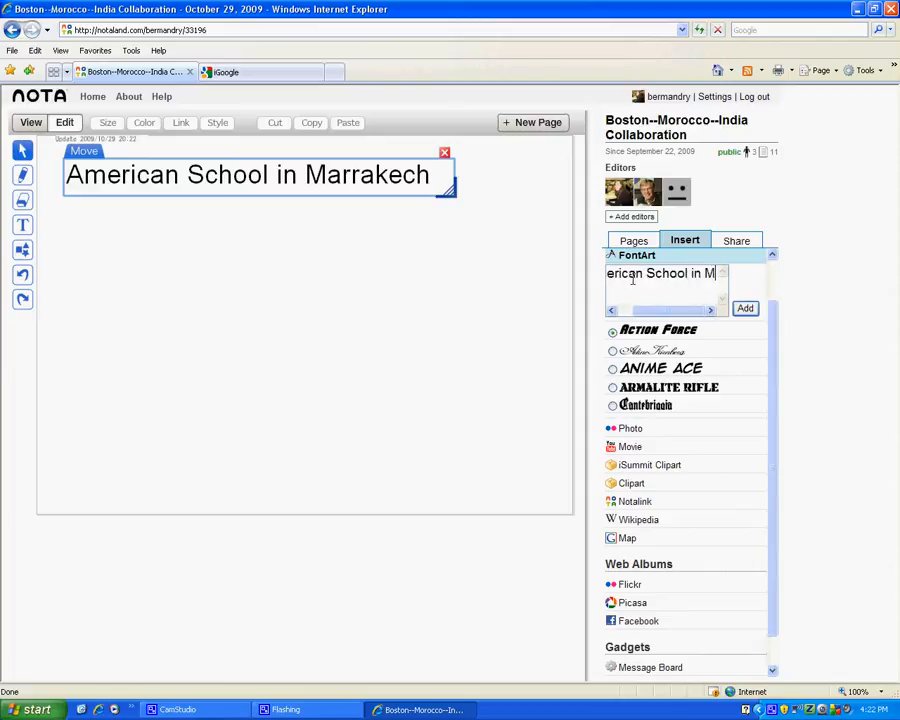
pyautogui.write('arrakech')
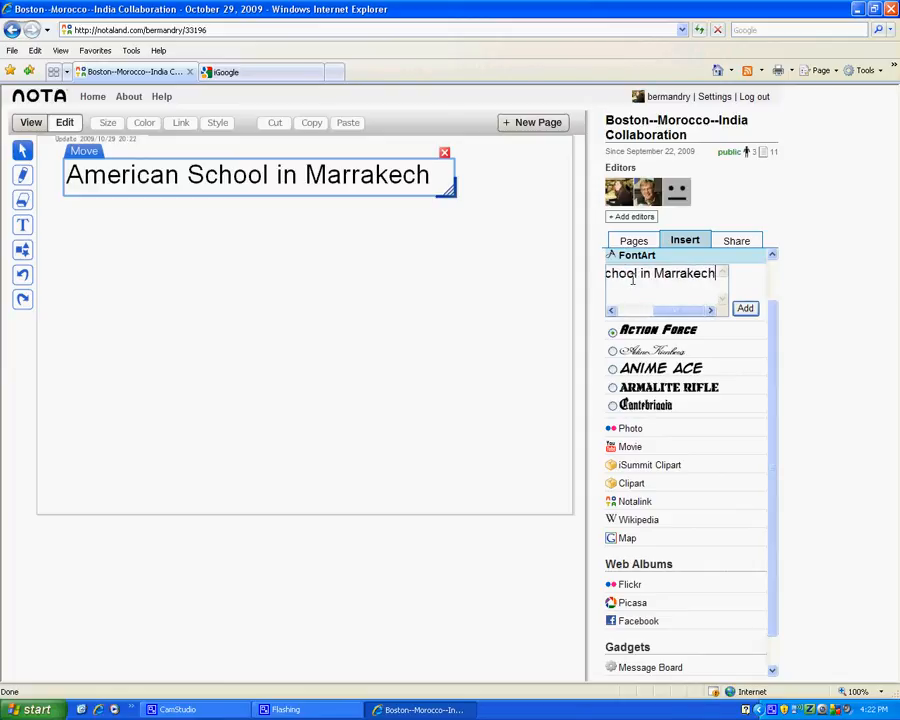
pyautogui.click(745, 309)
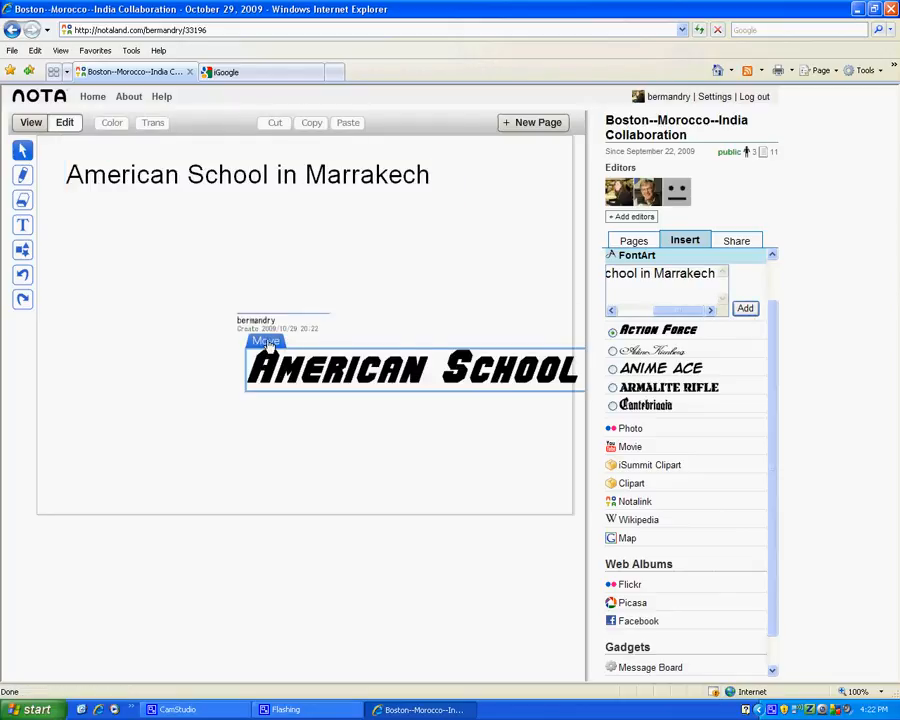
# - Shrink the FontArt title to fit the page width and place it just below the plain text title
pyautogui.moveTo(258, 337); pyautogui.dragTo(47, 218)
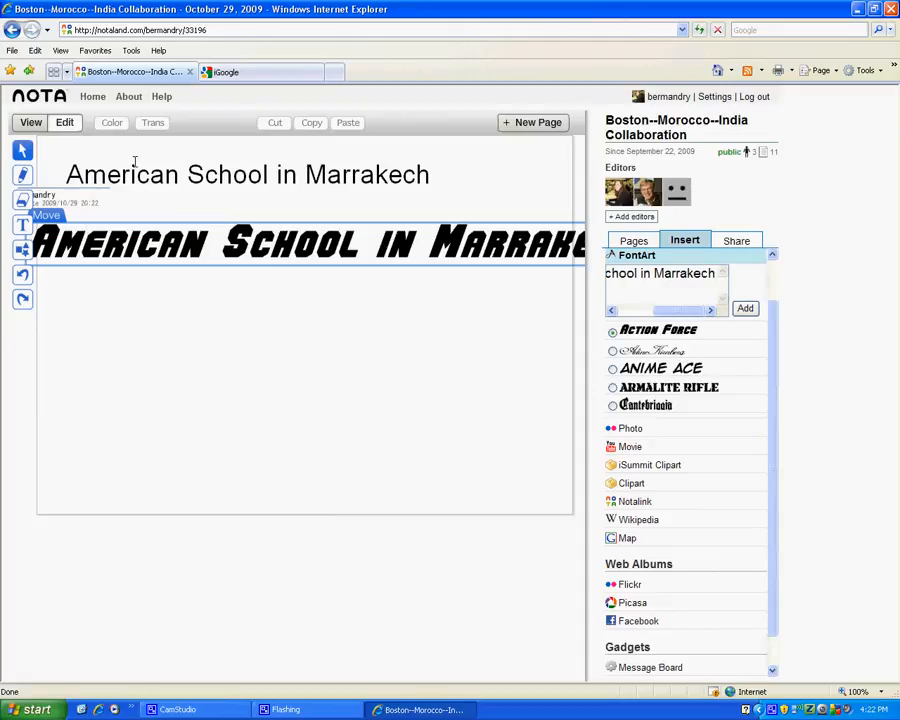
pyautogui.moveTo(55, 216); pyautogui.dragTo(4, 224)
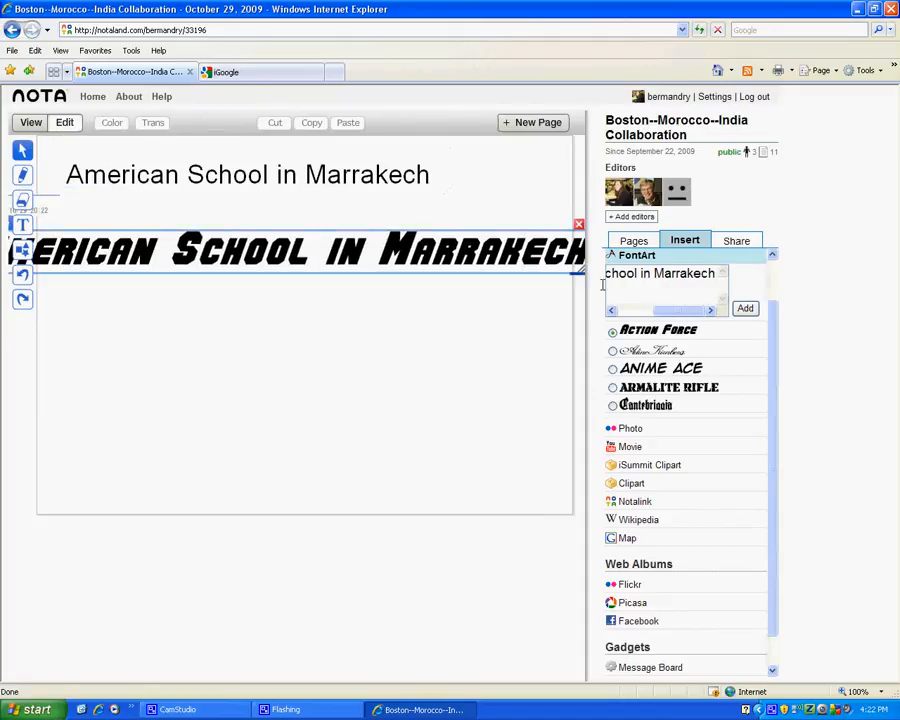
pyautogui.moveTo(581, 274); pyautogui.dragTo(392, 256)
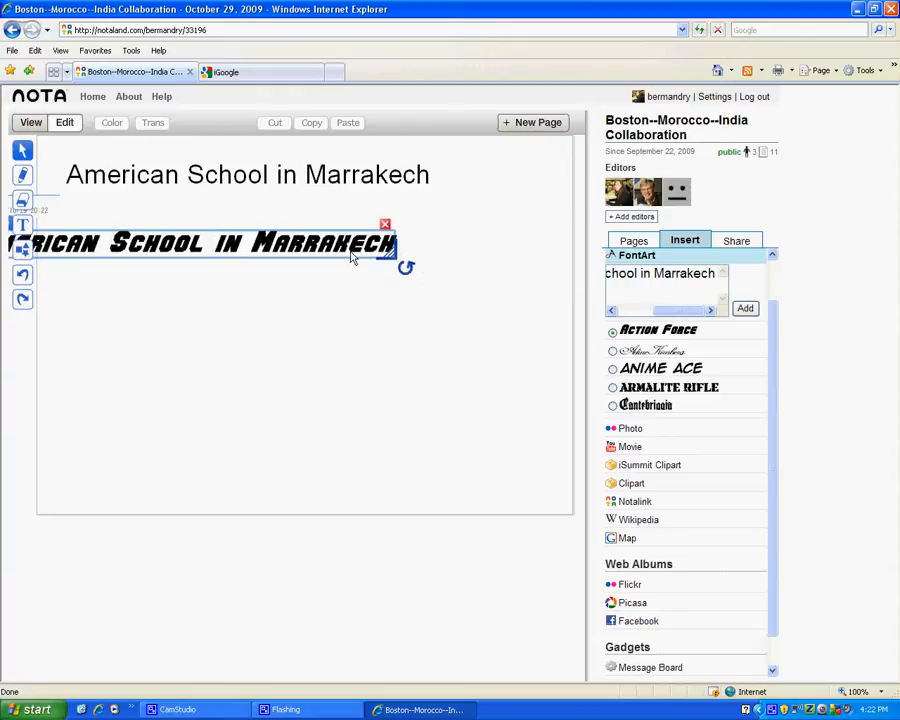
pyautogui.moveTo(220, 247); pyautogui.dragTo(340, 235)
# - Delete the plain text title and move the FontArt title up into its place near the page's upper edge
pyautogui.click(360, 176)
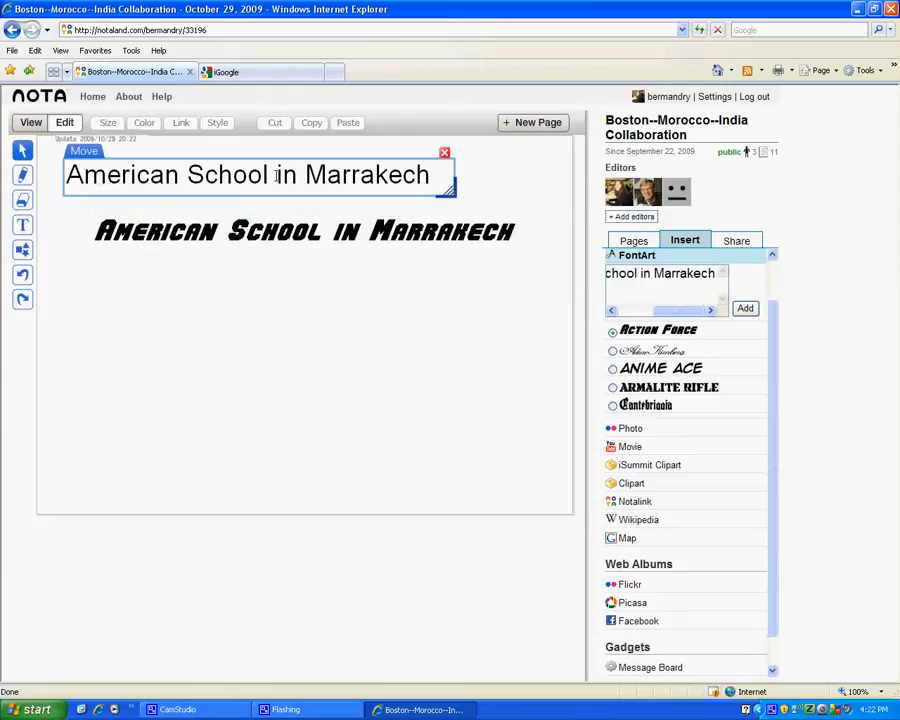
pyautogui.click(446, 157)
pyautogui.click(327, 237)
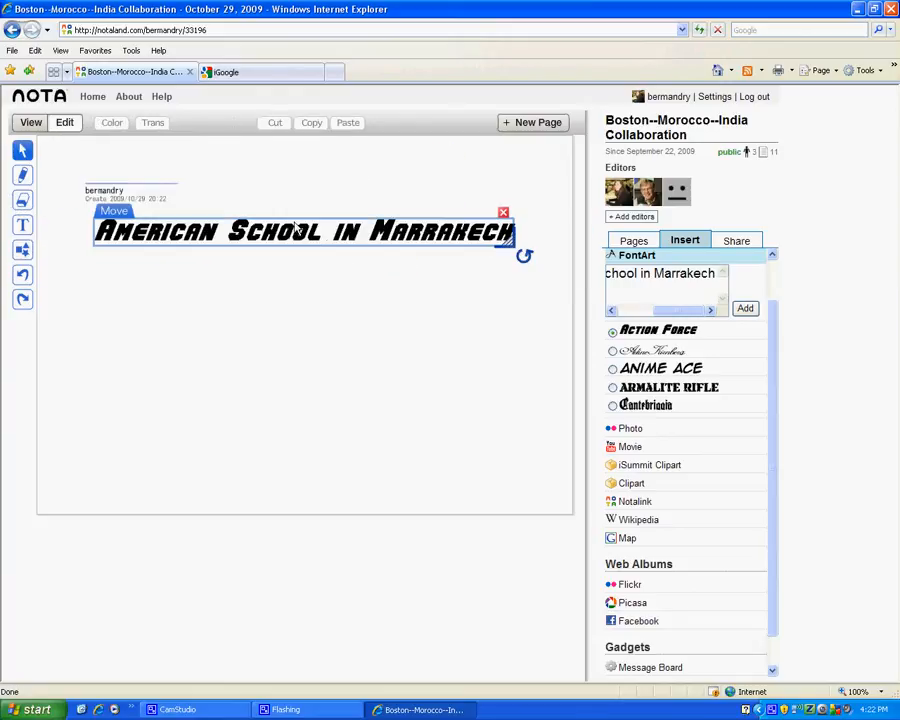
pyautogui.moveTo(112, 209); pyautogui.dragTo(72, 159)
# - Set the page's background color to bright green
pyautogui.click(190, 275)
pyautogui.click(107, 123)
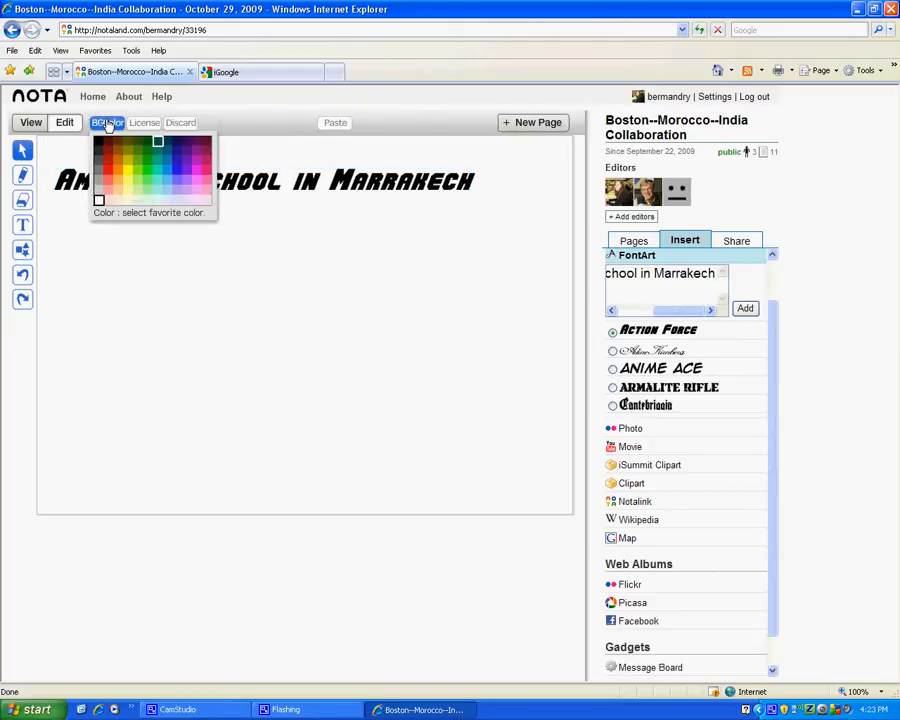
pyautogui.click(150, 174)
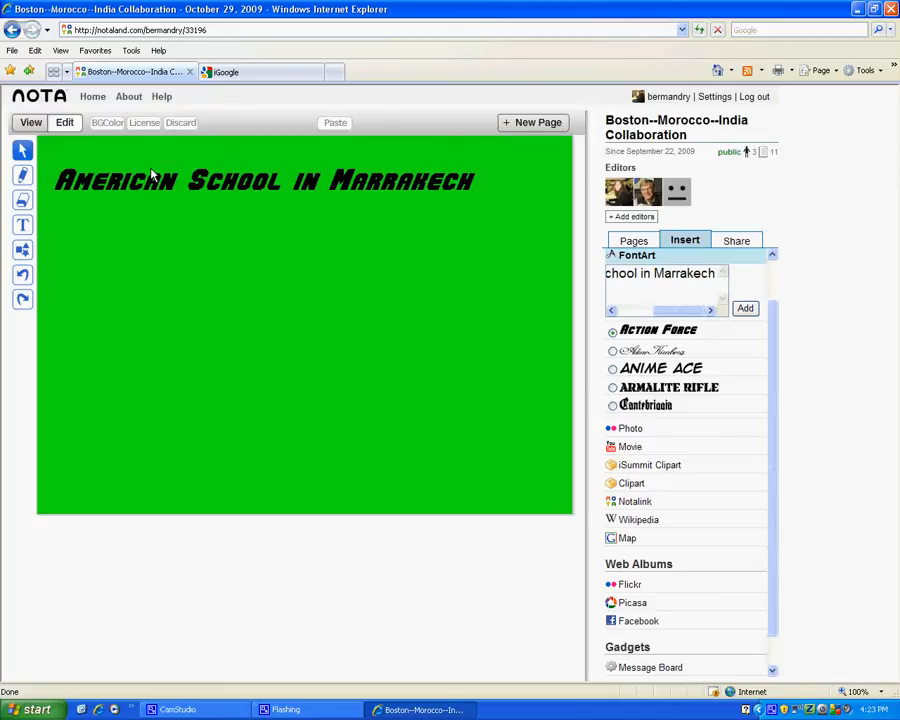
# - Add a rounded rectangle shape behind the FontArt title and widen it into a banner spanning the whole title
pyautogui.click(21, 254)
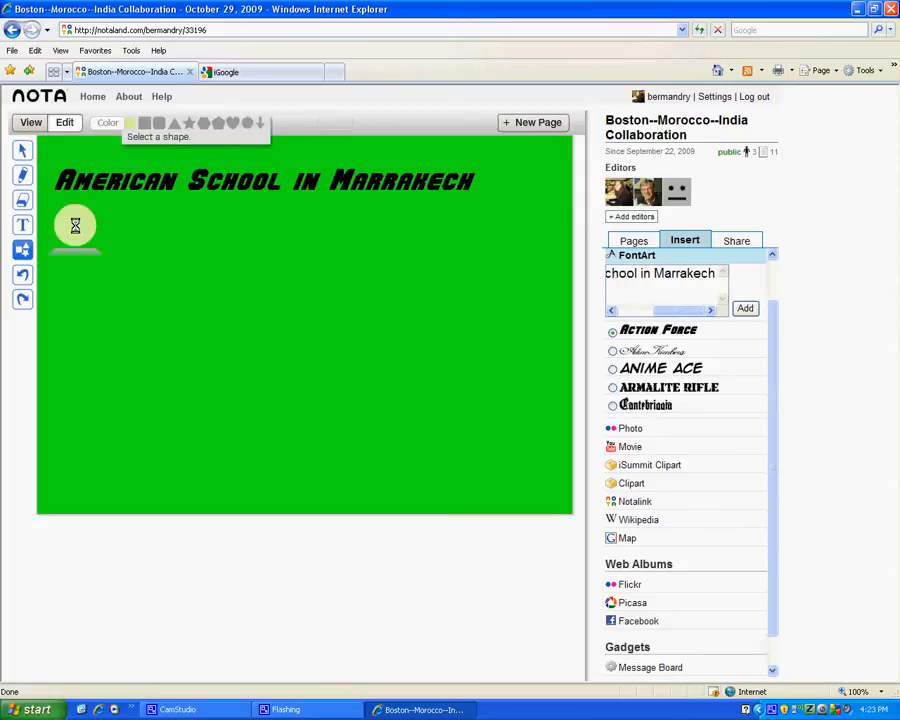
pyautogui.click(160, 126)
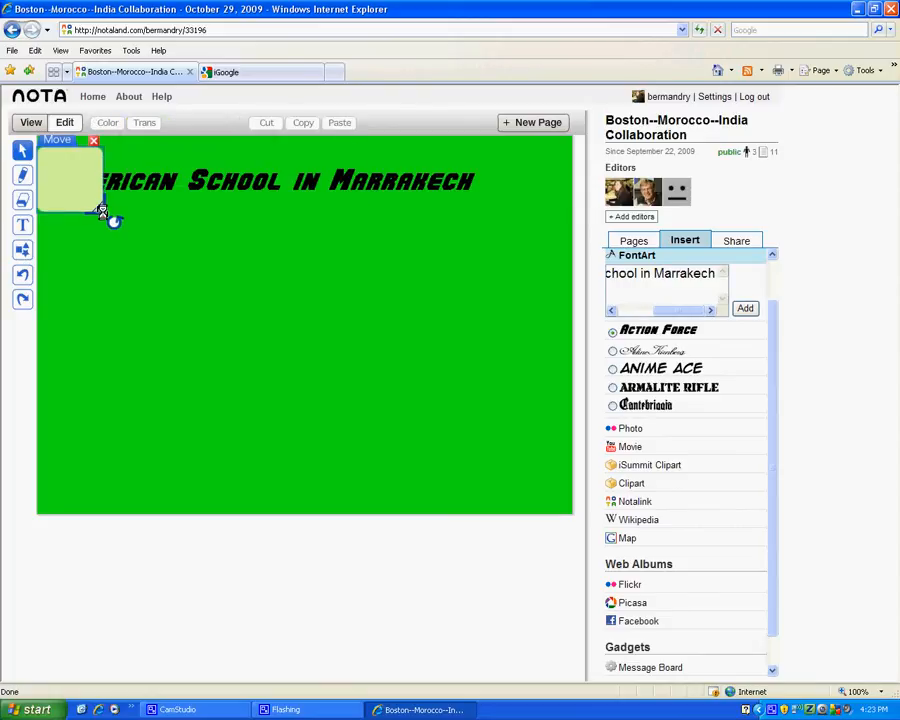
pyautogui.moveTo(100, 209); pyautogui.dragTo(493, 212)
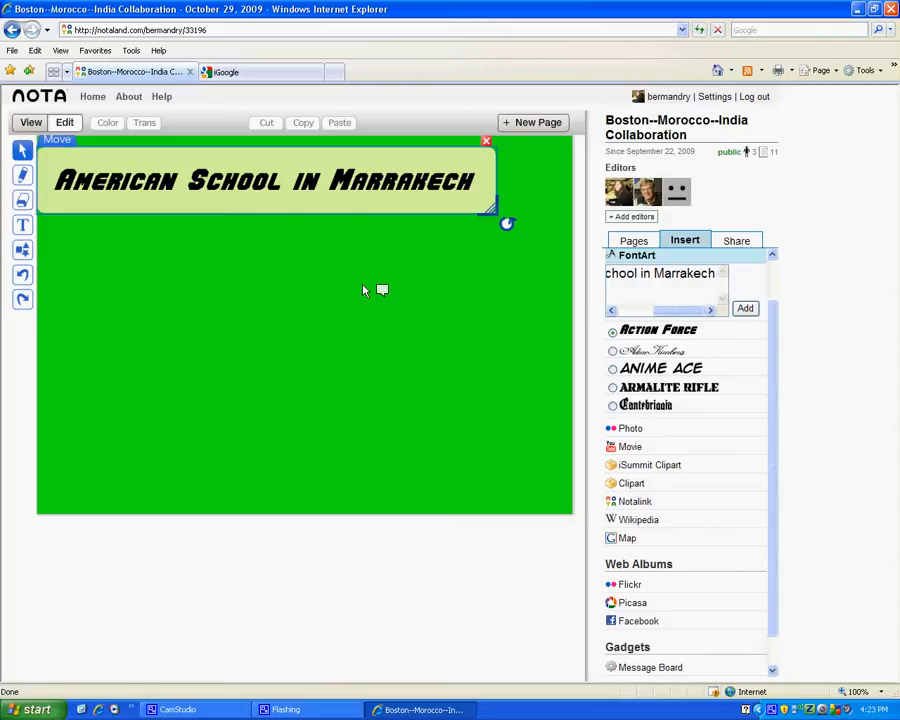
pyautogui.click(446, 244)
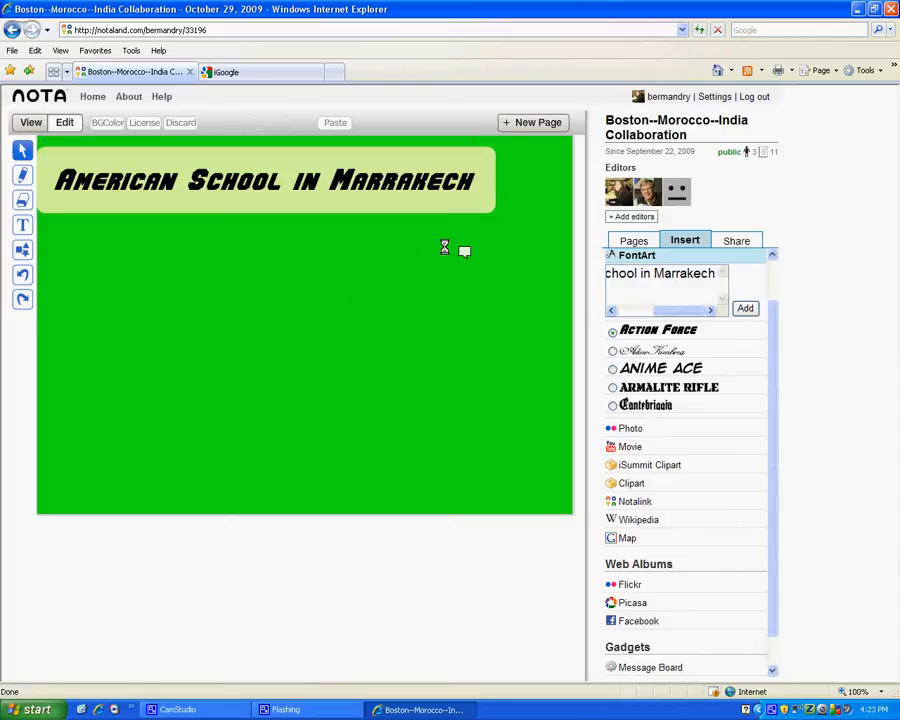
# - Add a text line reading "Participating Schools" just below the right half of the title banner
pyautogui.click(22, 225)
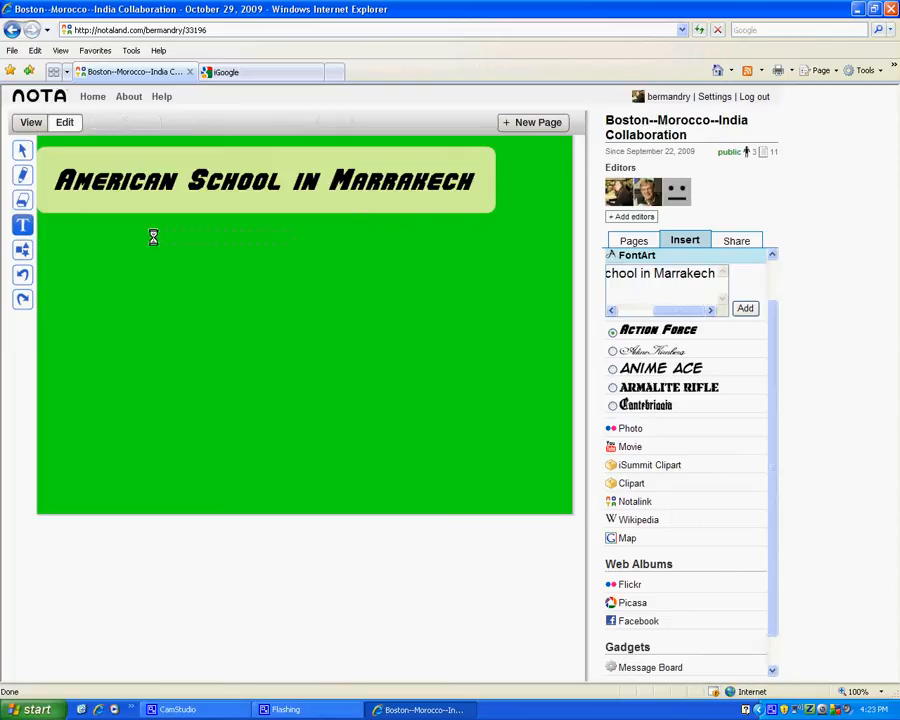
pyautogui.click(374, 220)
pyautogui.write('Parti')
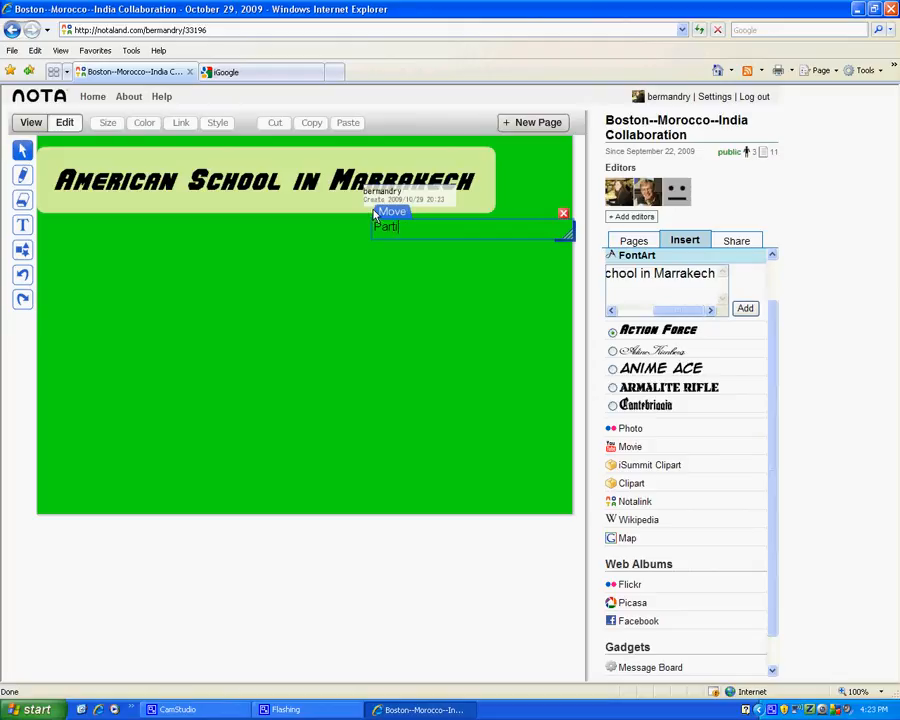
pyautogui.write('cipating Schools')
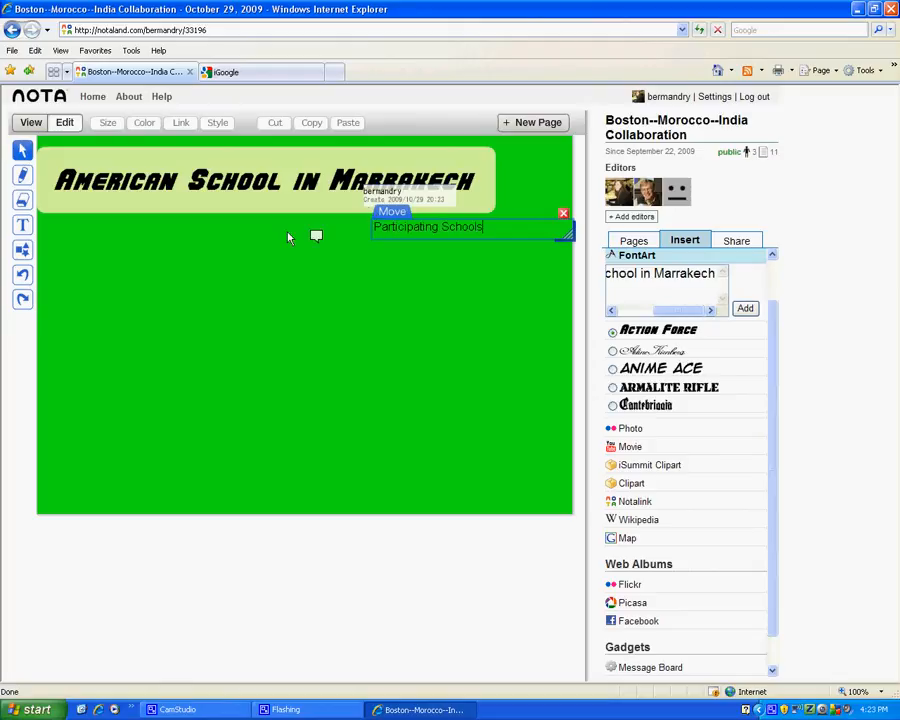
# - Add a rounded rectangle behind the "Participating Schools" text and resize it into a narrow strip fitting that line
pyautogui.click(22, 249)
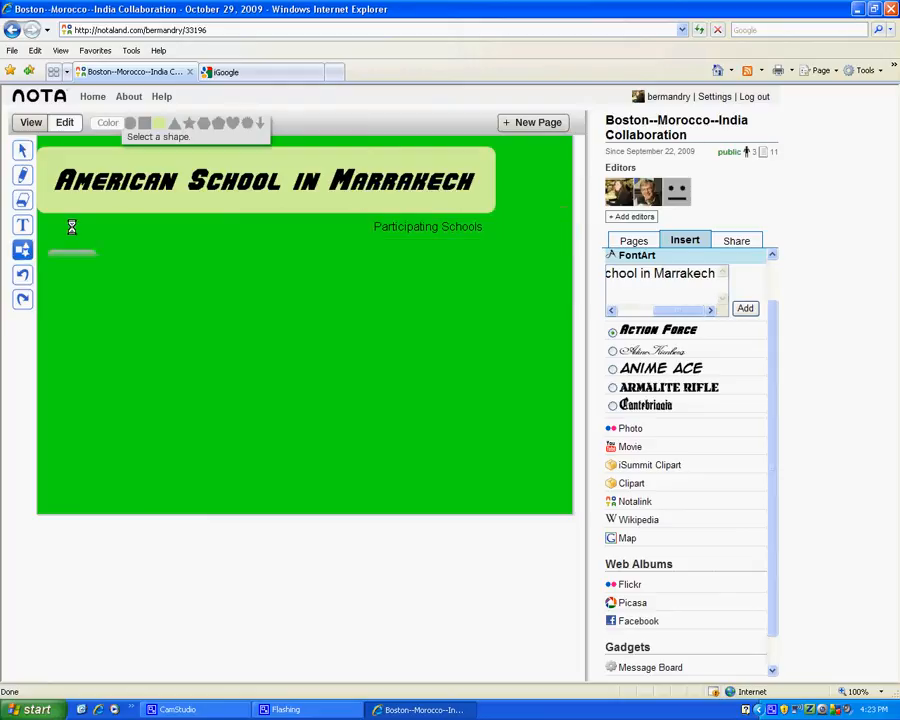
pyautogui.click(371, 222)
pyautogui.moveTo(410, 257); pyautogui.dragTo(493, 247)
pyautogui.moveTo(358, 183); pyautogui.dragTo(375, 218)
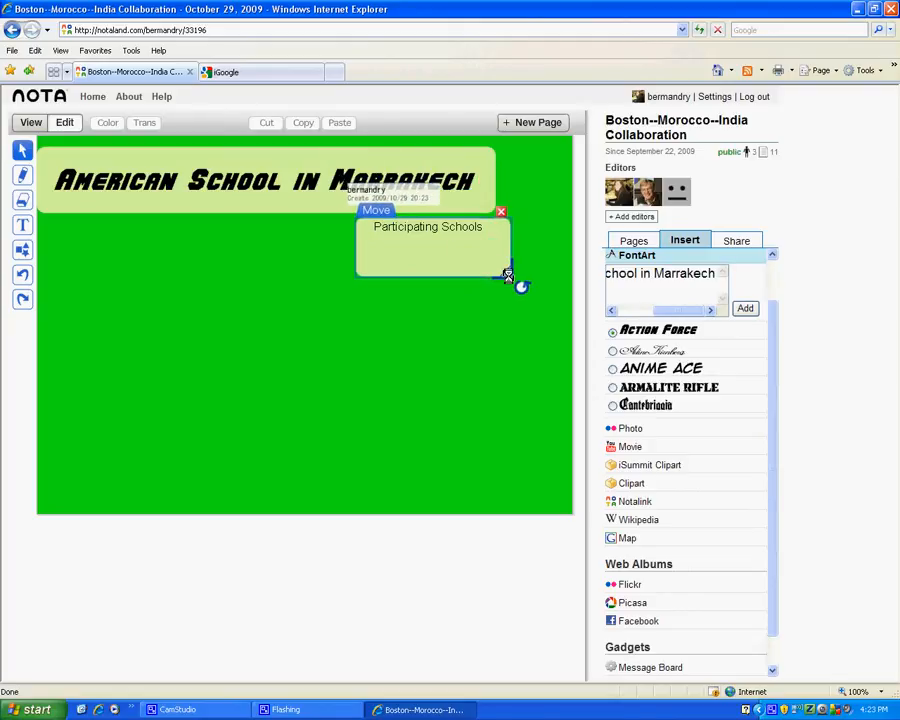
pyautogui.moveTo(507, 277); pyautogui.dragTo(494, 235)
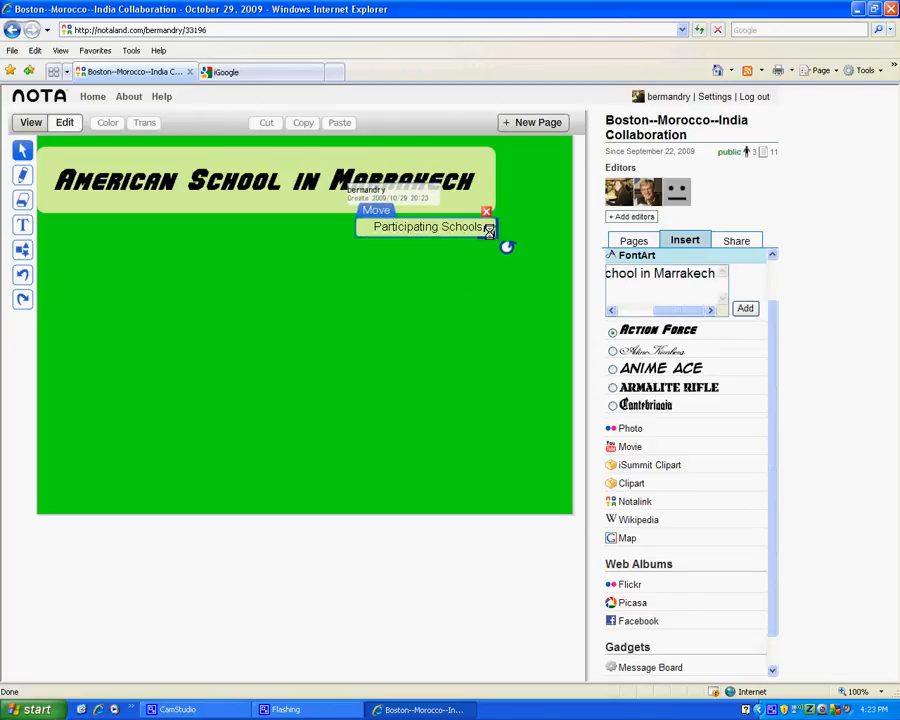
# - Link the "Participating Schools" text to the Participating Schools page, preview the result in view mode and return to editing
pyautogui.click(377, 227)
pyautogui.click(377, 227)
pyautogui.moveTo(375, 227); pyautogui.dragTo(483, 228)
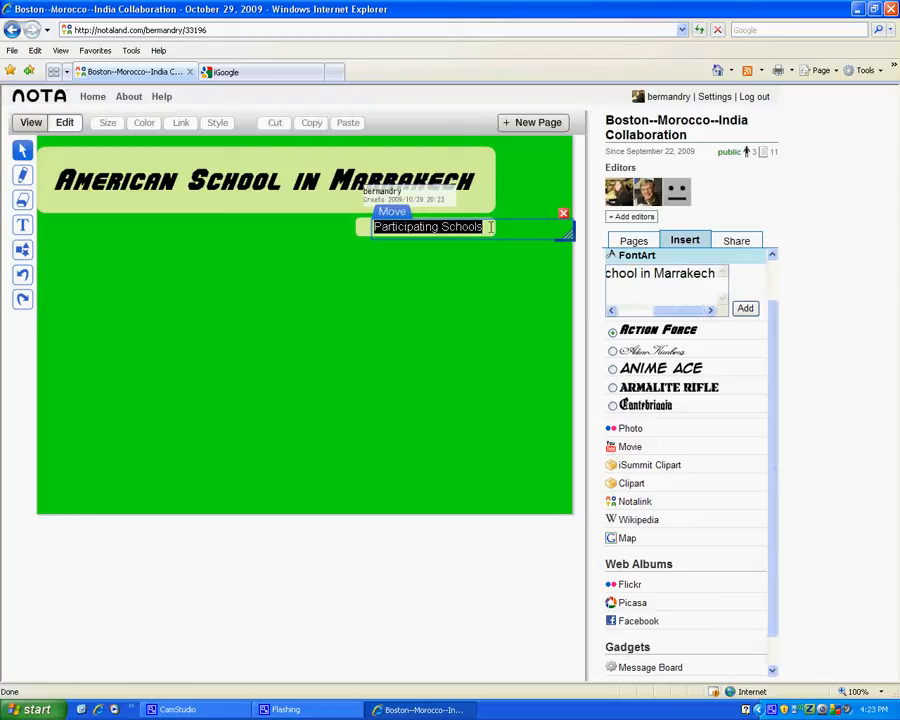
pyautogui.click(181, 122)
pyautogui.click(168, 170)
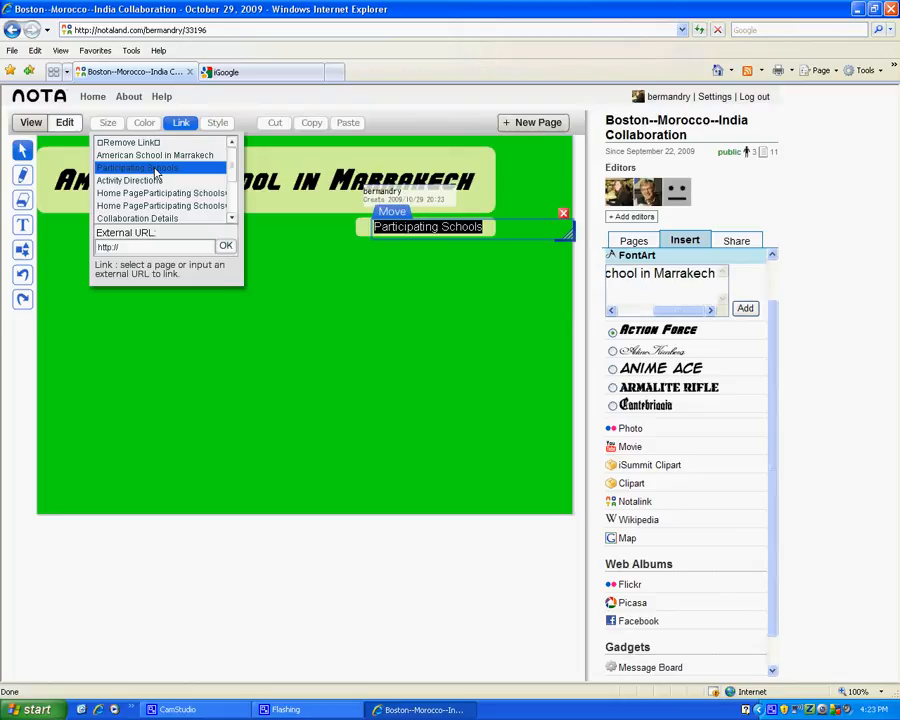
pyautogui.click(226, 246)
pyautogui.click(305, 245)
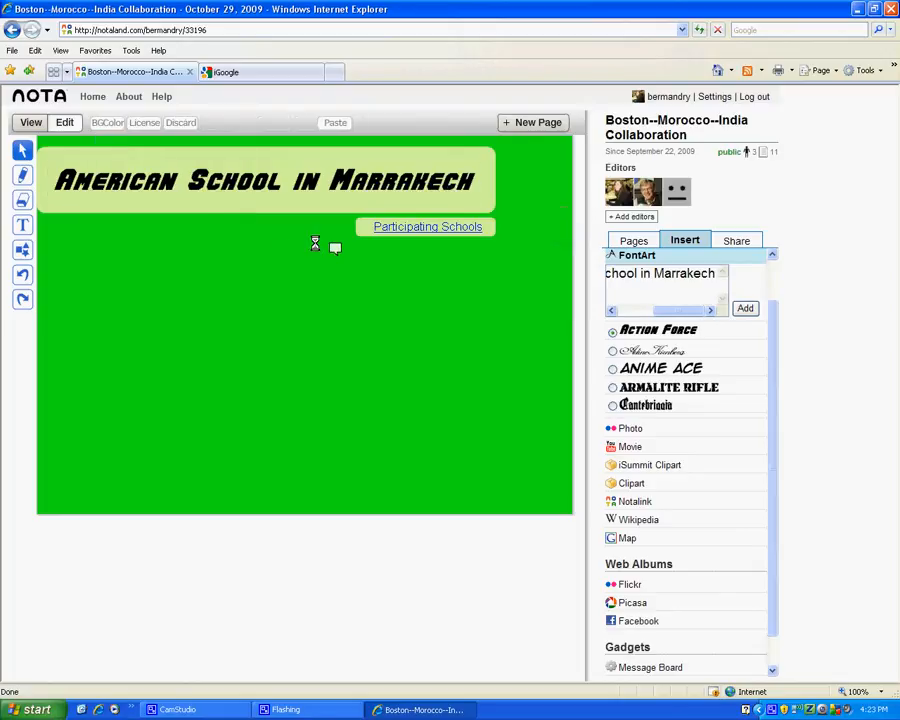
pyautogui.click(30, 122)
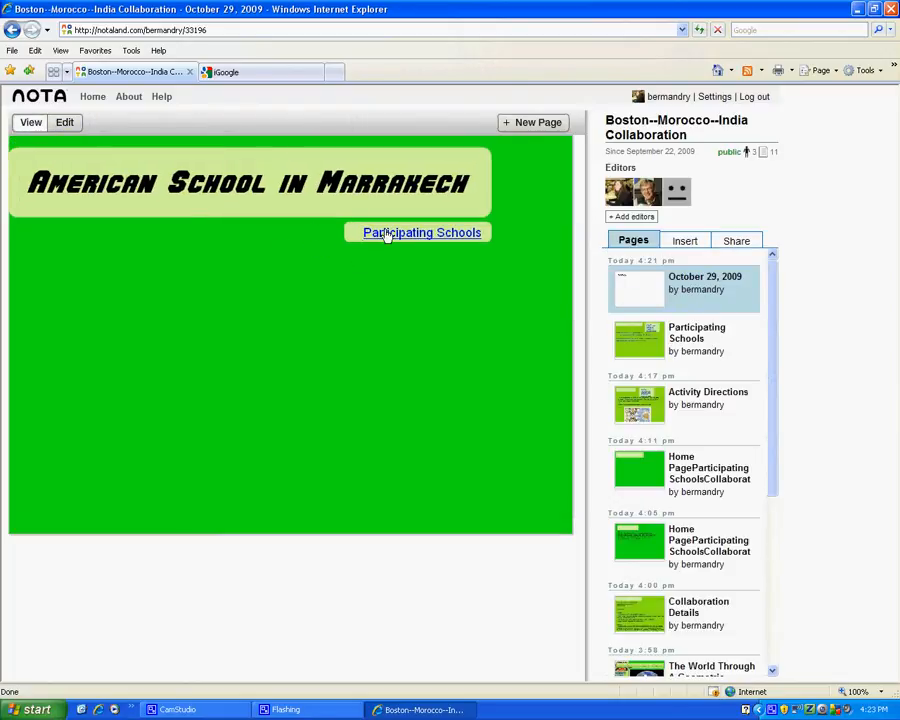
pyautogui.click(66, 123)
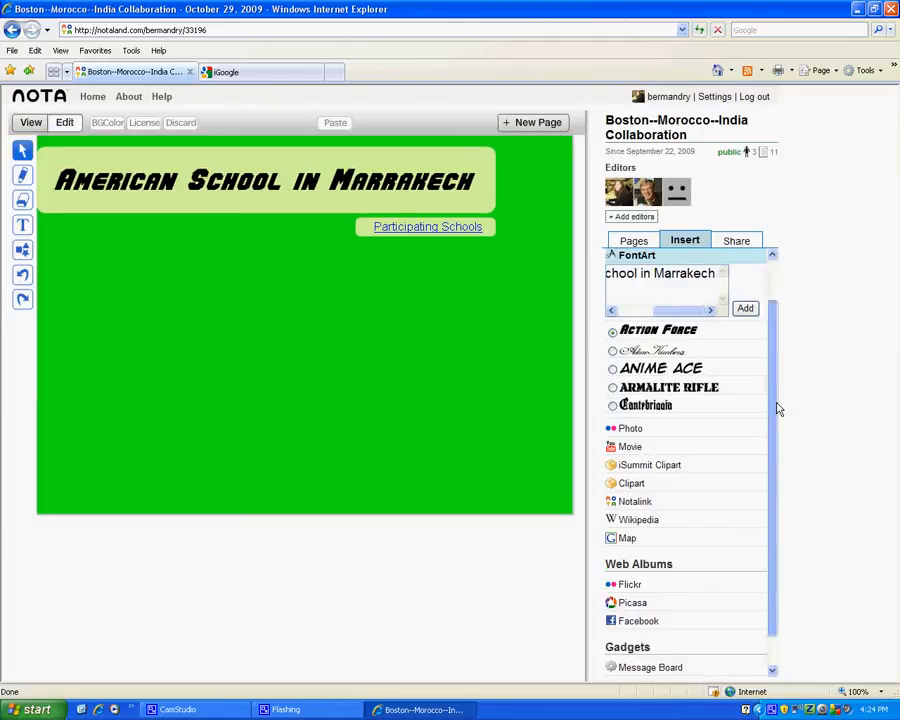
# - Start uploading a local image file and browse to the My Documents folder
pyautogui.moveTo(775, 408); pyautogui.dragTo(771, 330)
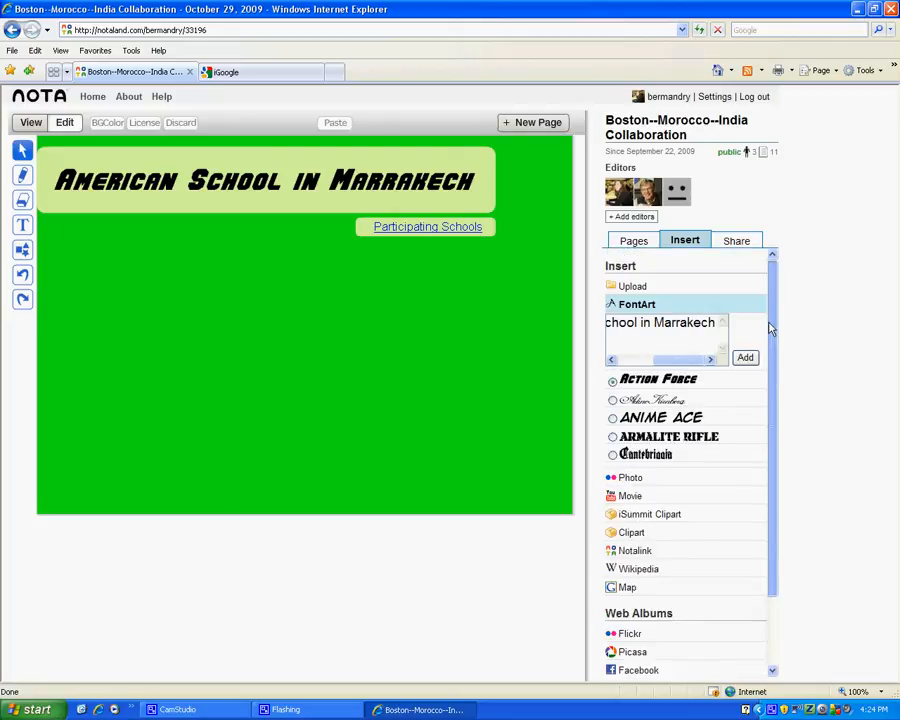
pyautogui.click(624, 290)
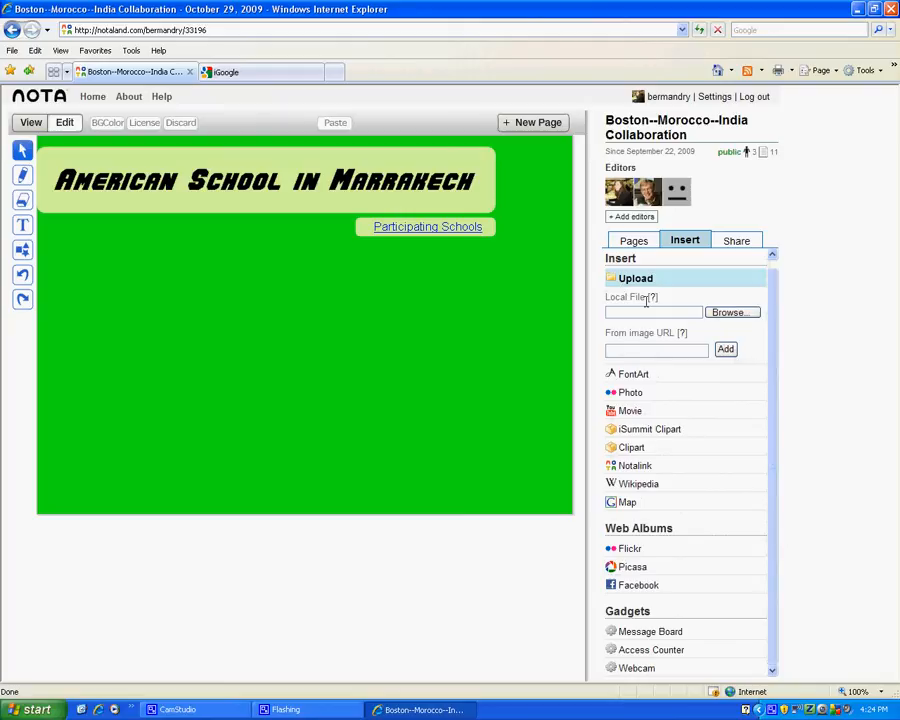
pyautogui.click(727, 314)
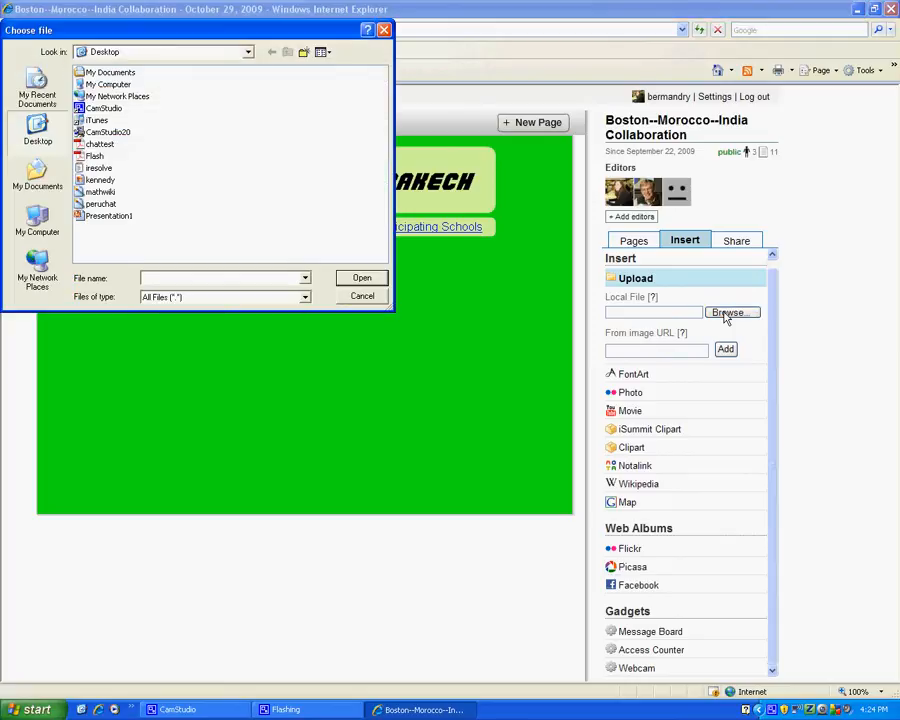
pyautogui.click(249, 53)
pyautogui.click(248, 53)
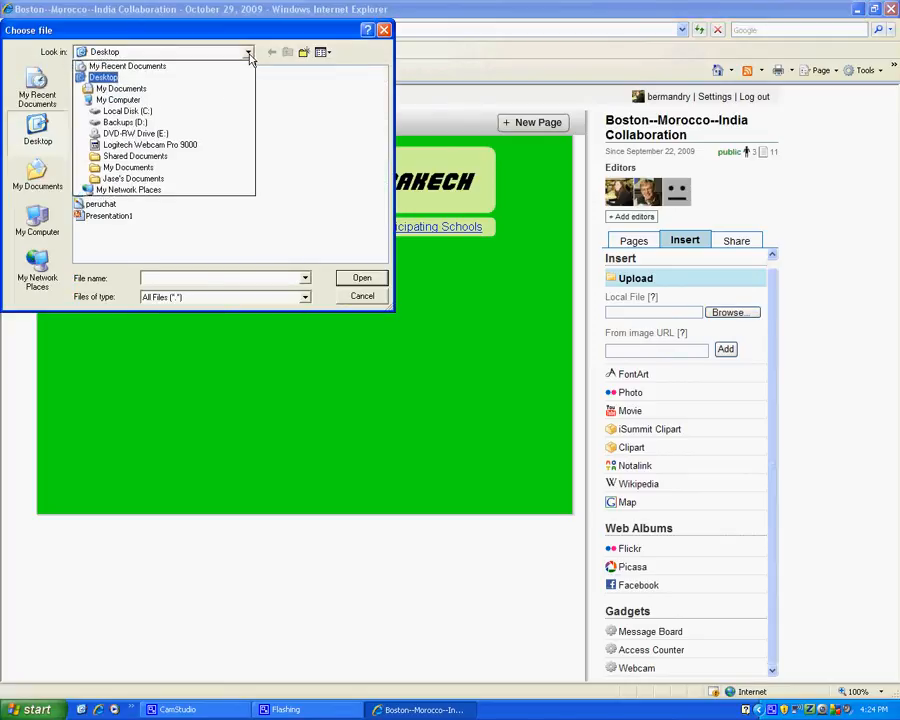
pyautogui.click(150, 170)
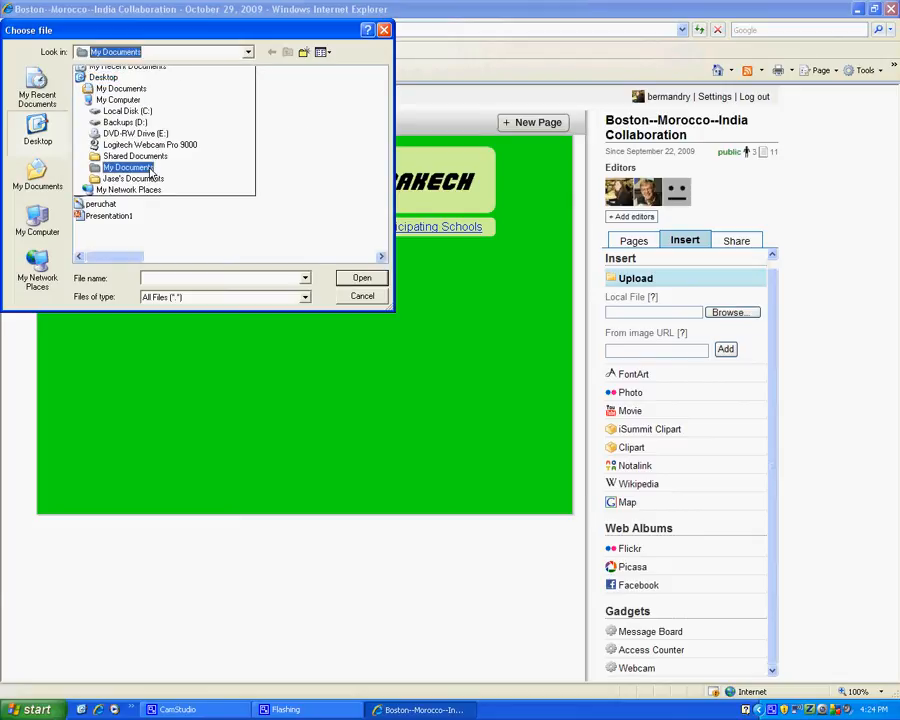
# - Look through the World Leadership School folder and its Ensworth subfolder for an image, and return to My Documents
pyautogui.click(381, 258)
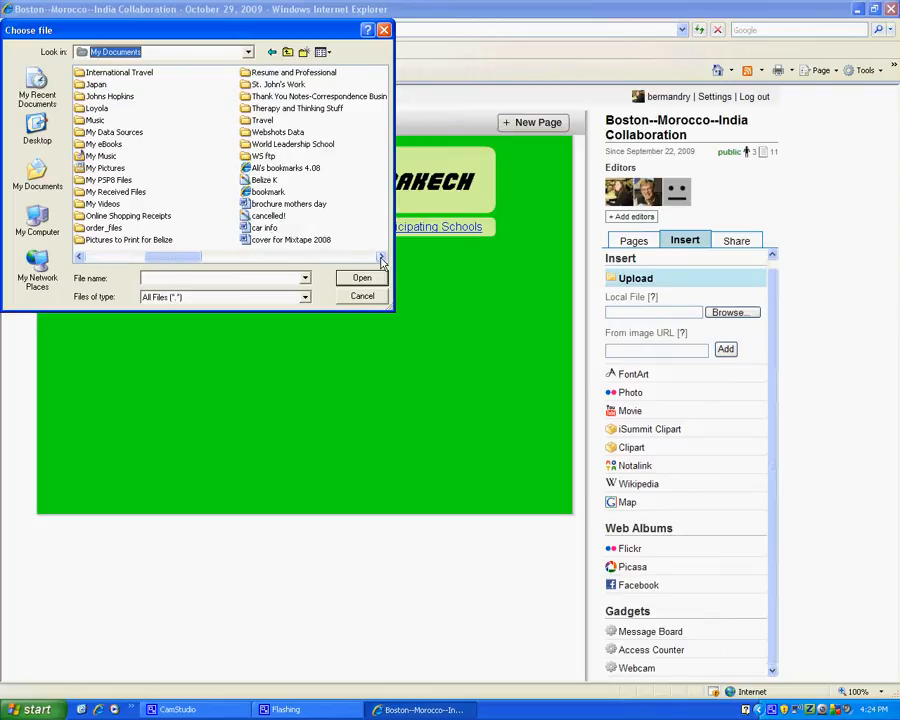
pyautogui.doubleClick(293, 144)
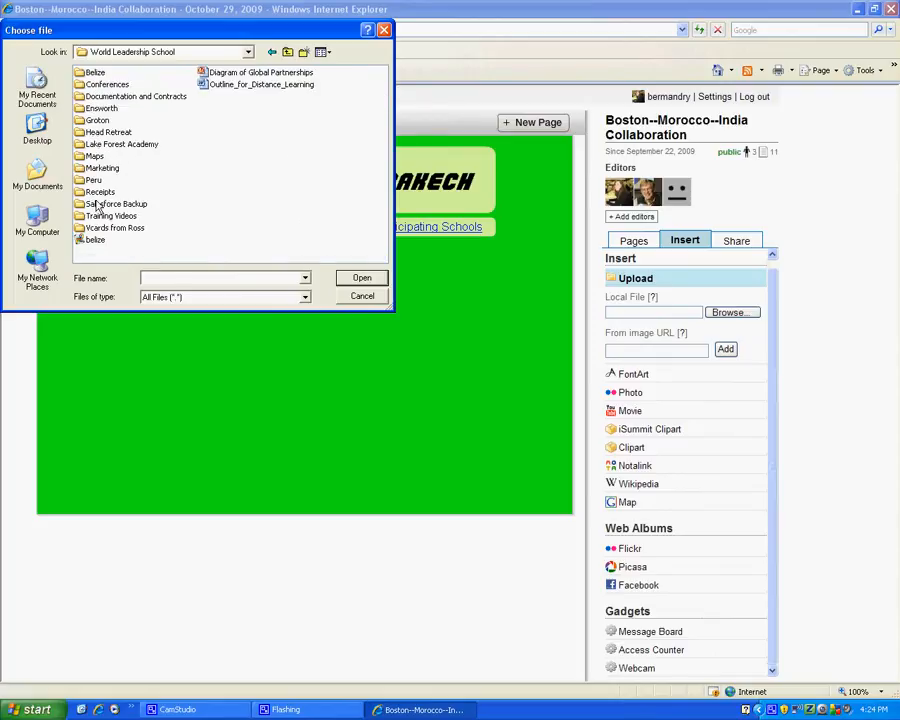
pyautogui.doubleClick(100, 108)
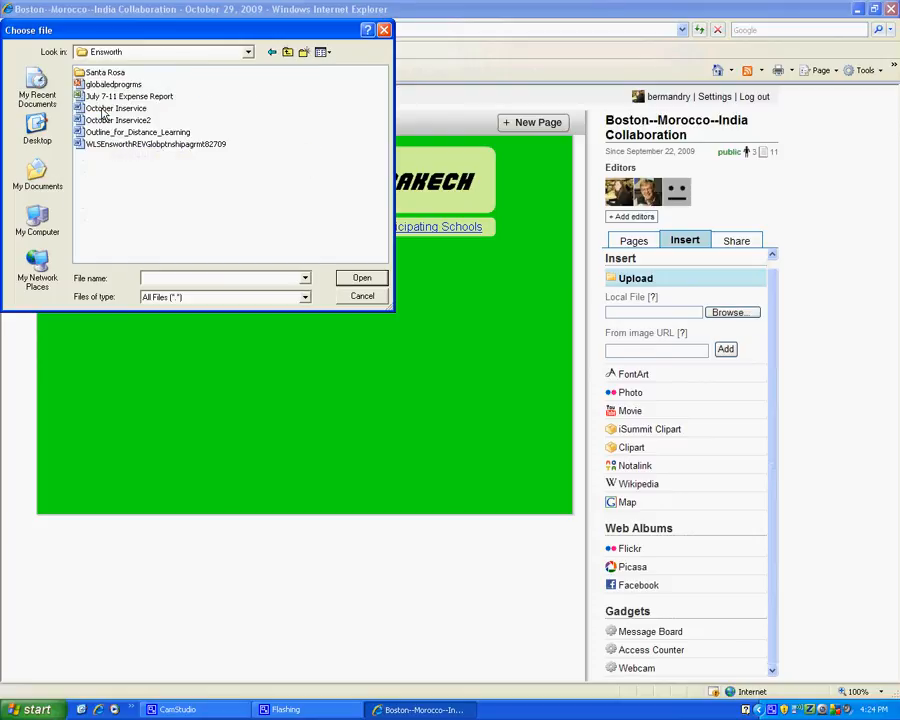
pyautogui.doubleClick(118, 75)
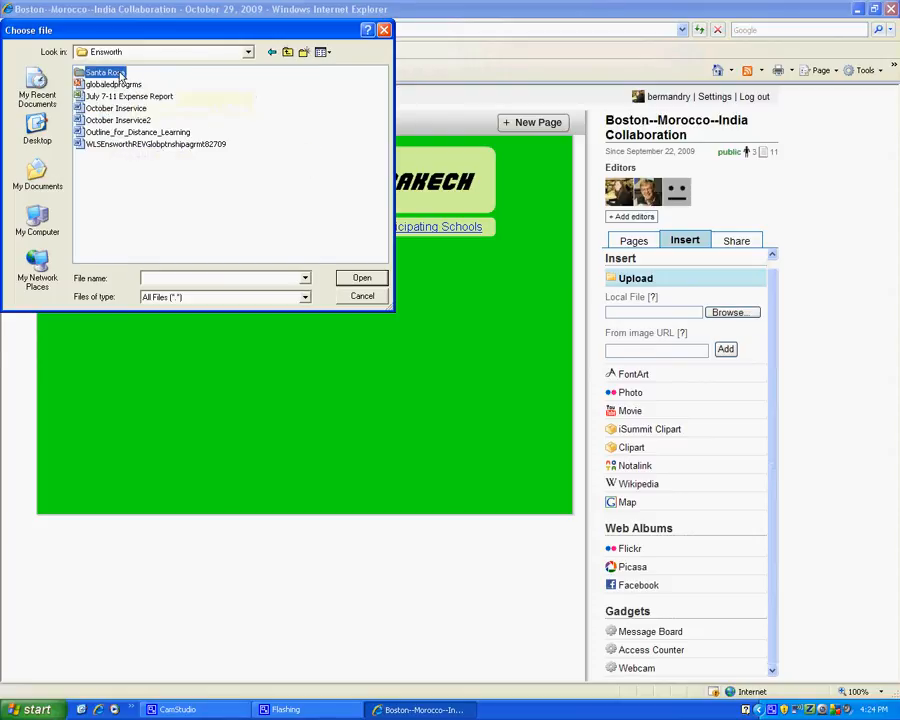
pyautogui.click(286, 58)
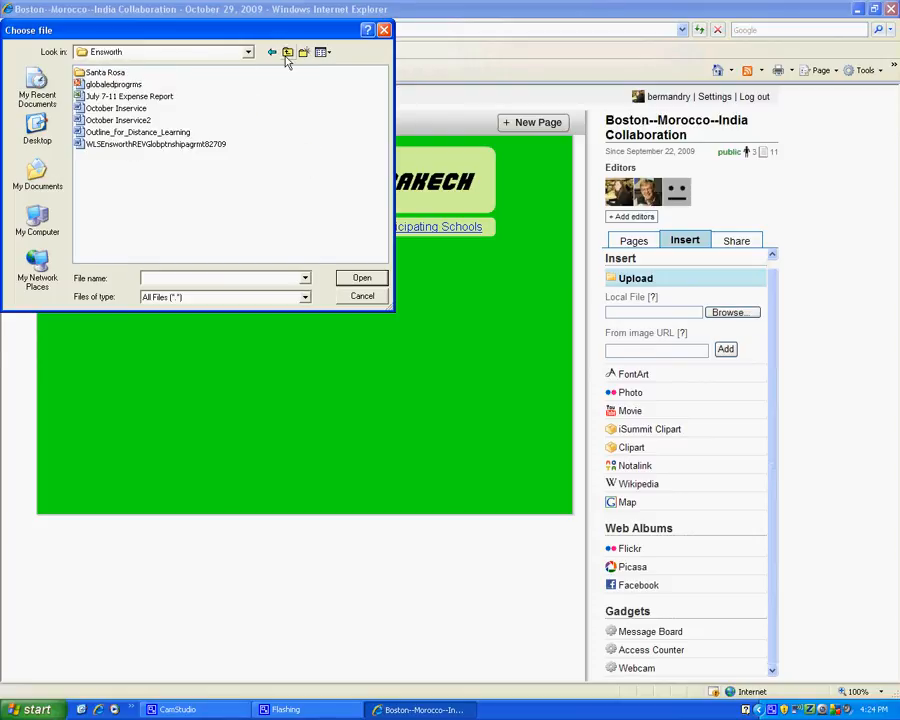
pyautogui.click(286, 58)
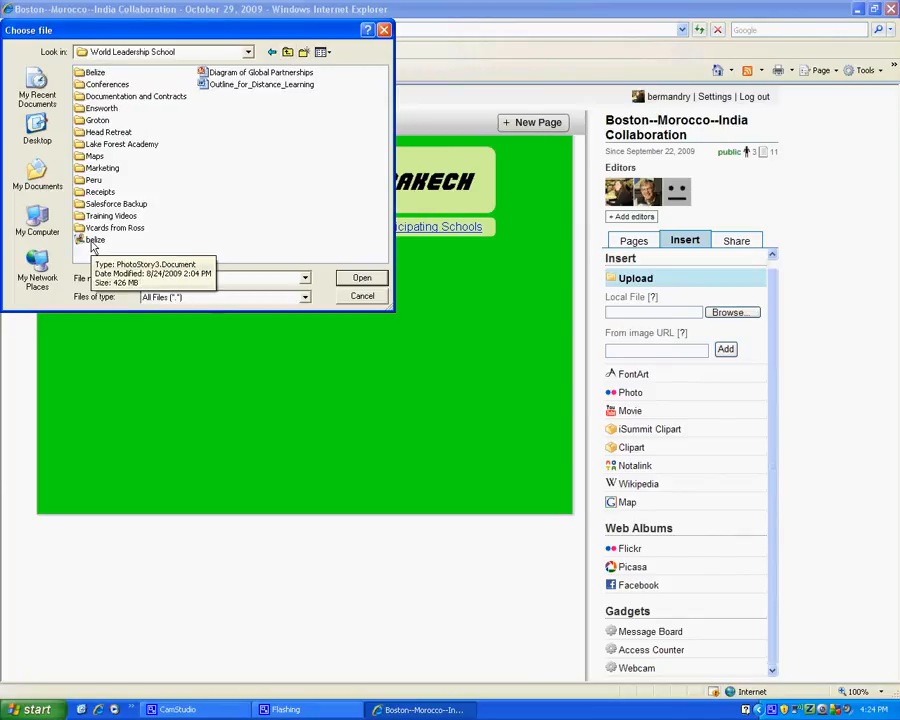
pyautogui.click(287, 52)
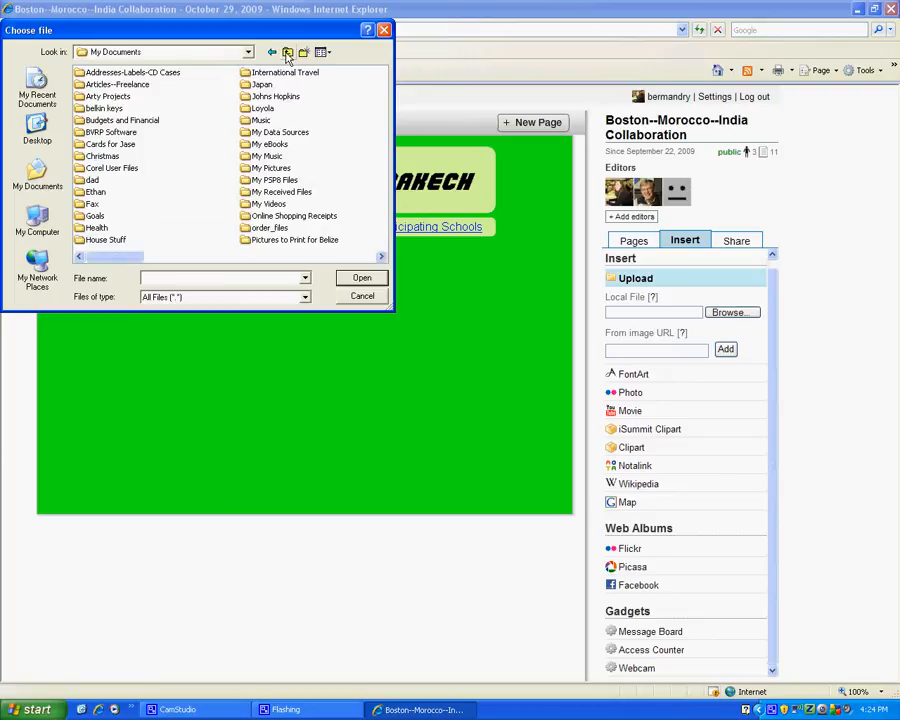
# - Upload the image DSCN0872 from the artwork folder inside My Pictures onto the page
pyautogui.doubleClick(284, 169)
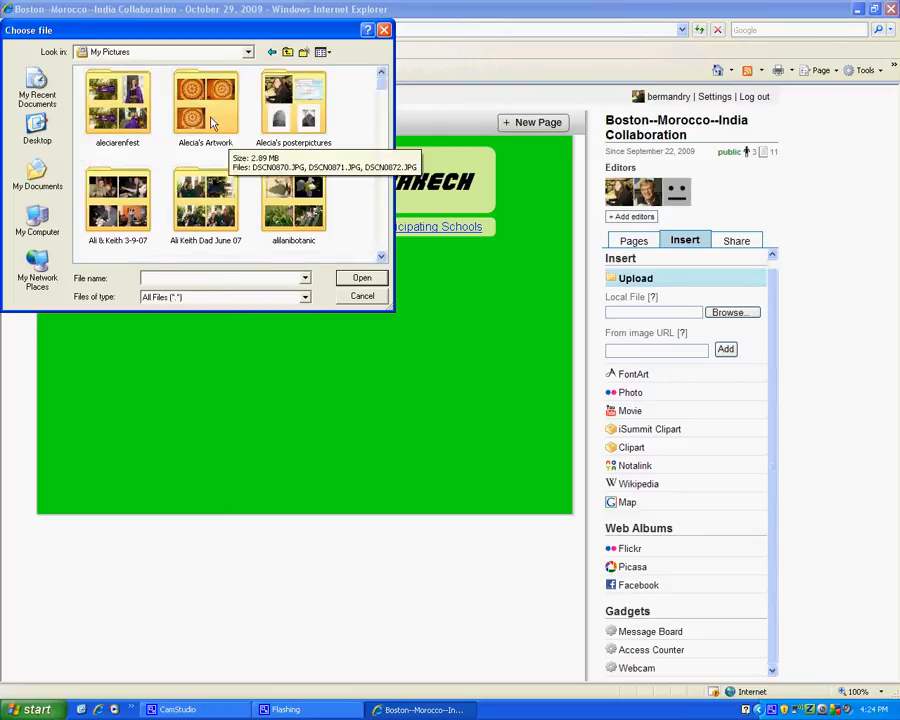
pyautogui.doubleClick(211, 123)
pyautogui.click(130, 115)
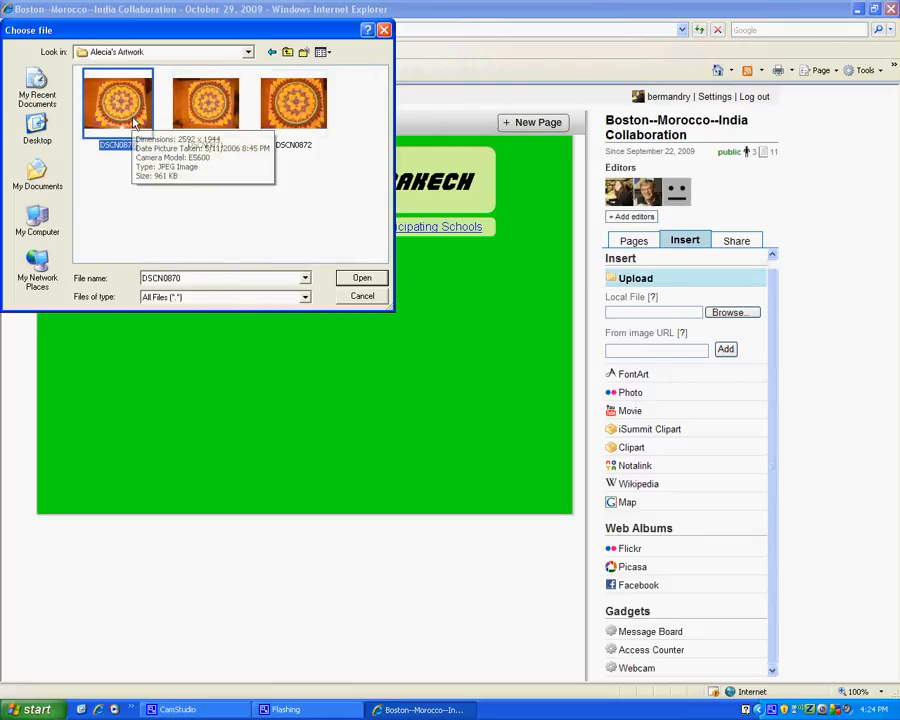
pyautogui.click(303, 103)
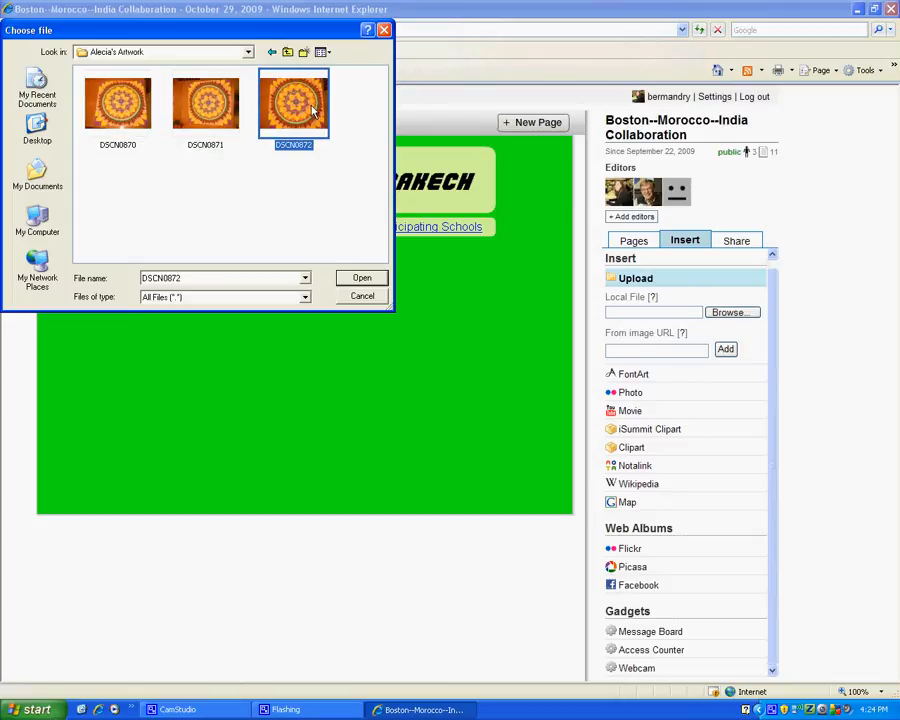
pyautogui.click(366, 278)
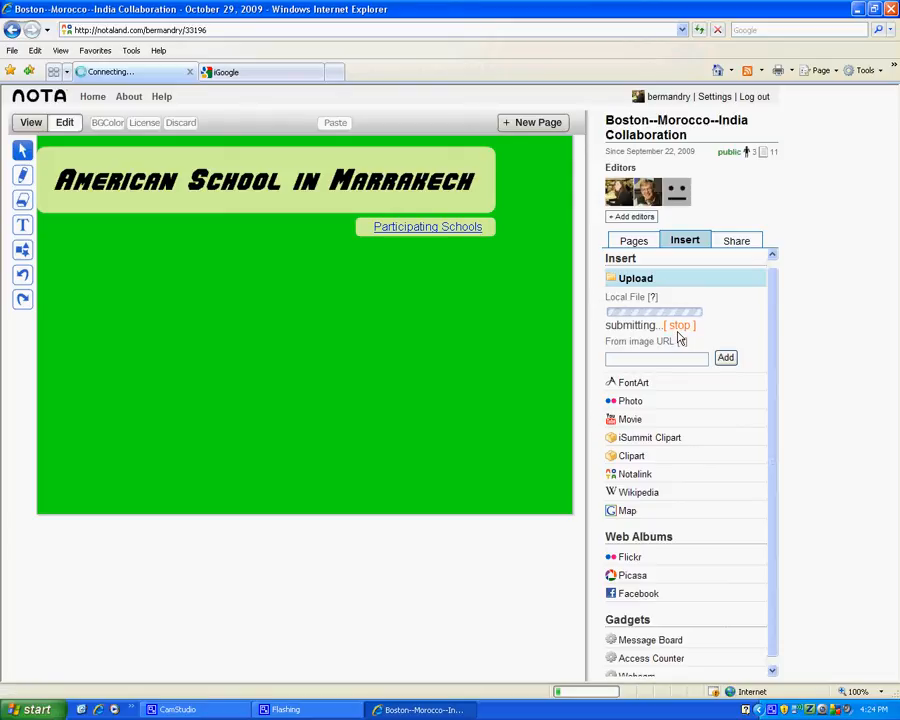
pyautogui.scroll(-1, 773, 365)
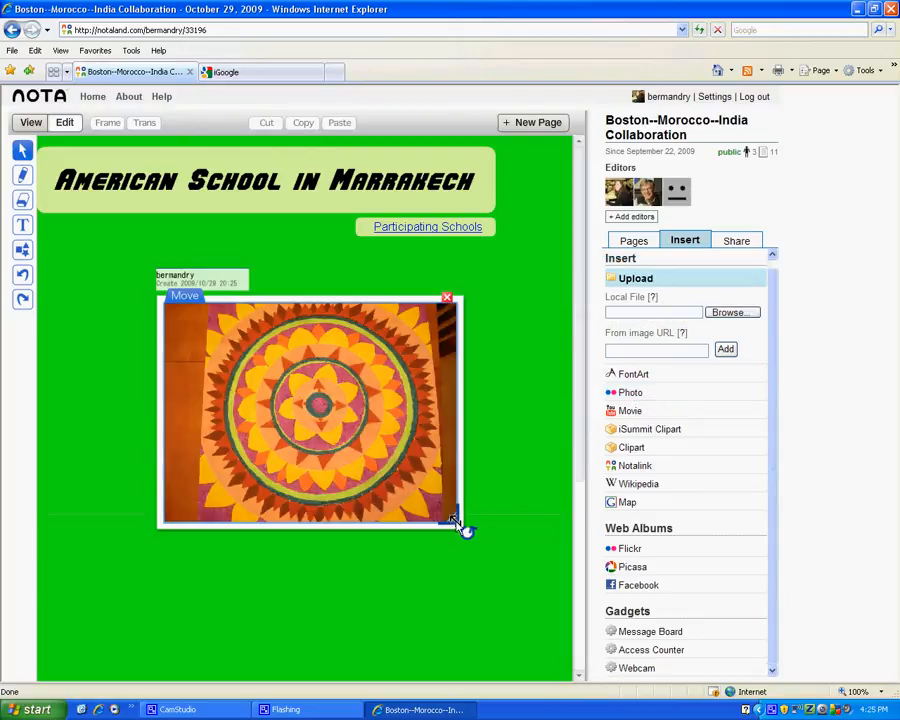
# - Move the uploaded mandala picture to the page's left edge below the title banner and resize it to fill most of the space underneath
pyautogui.moveTo(456, 521); pyautogui.dragTo(337, 422)
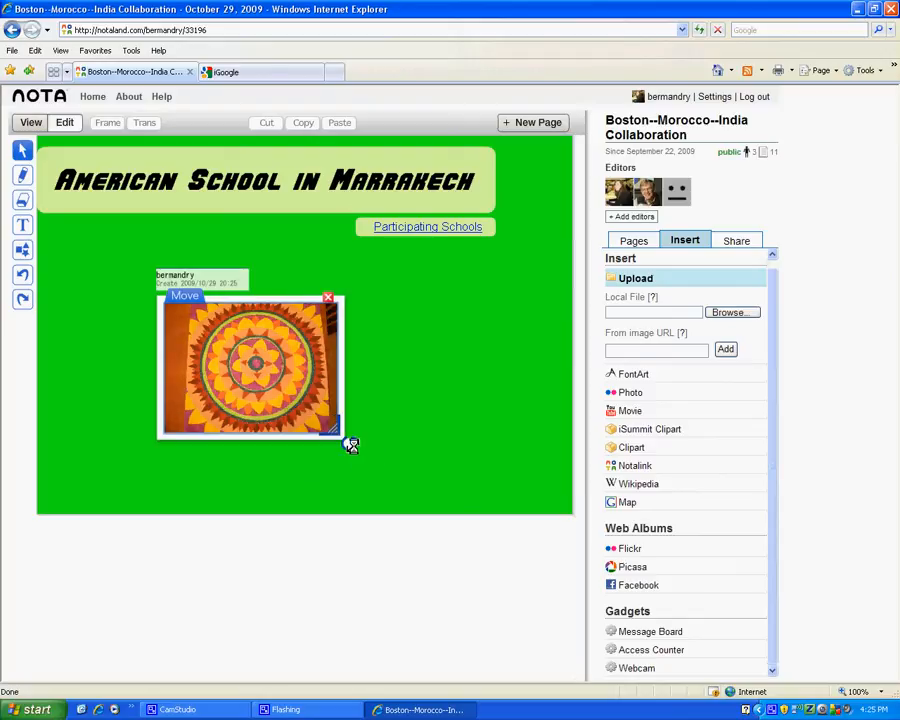
pyautogui.moveTo(351, 445); pyautogui.dragTo(238, 363)
pyautogui.moveTo(240, 362); pyautogui.dragTo(117, 272)
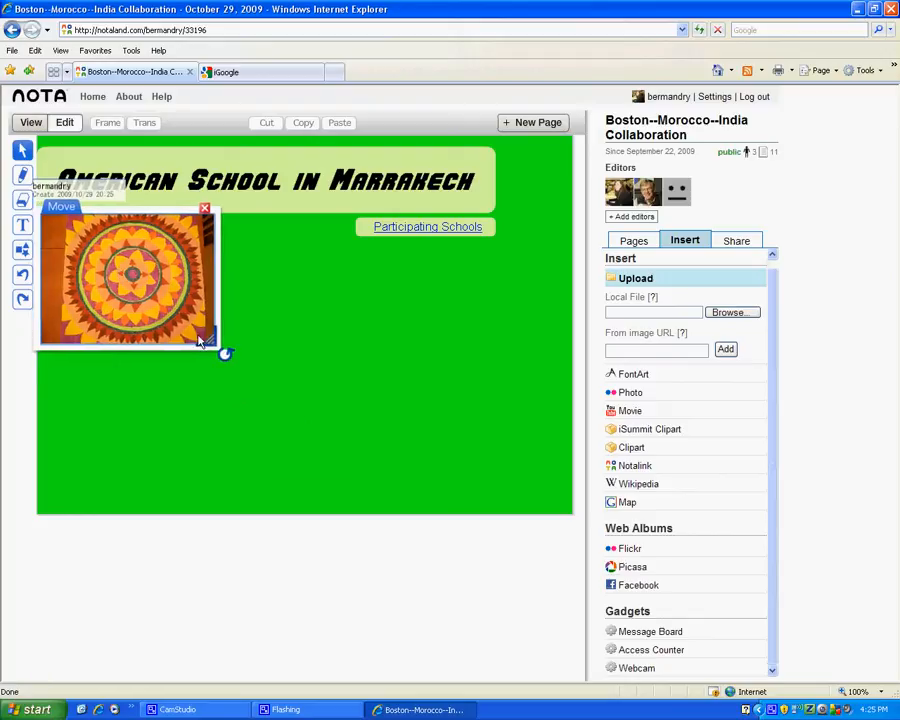
pyautogui.moveTo(222, 352); pyautogui.dragTo(375, 484)
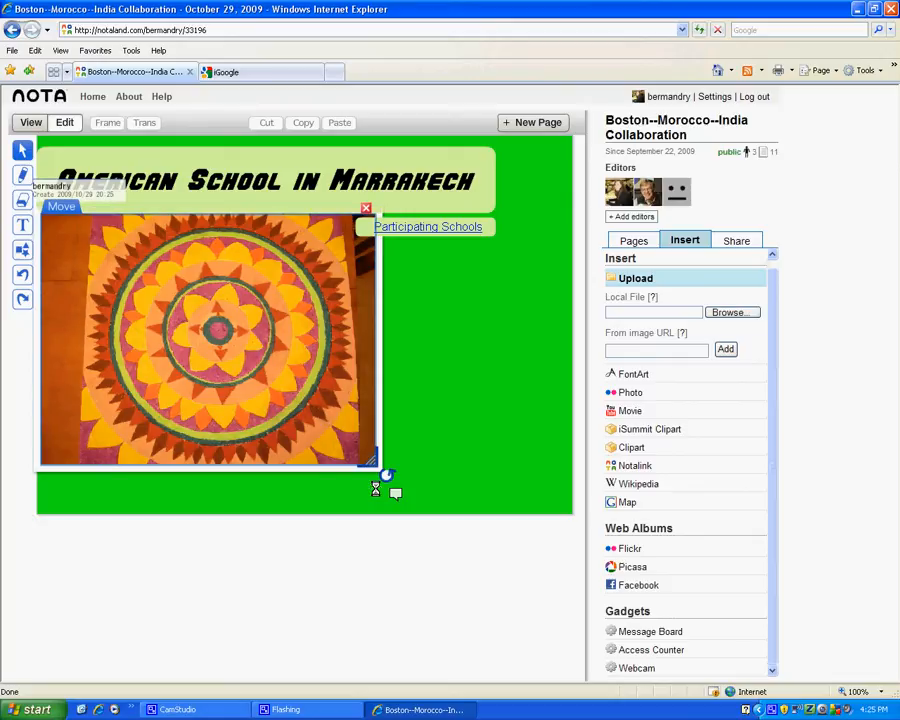
# - Move the rounded strip and the "Participating Schools" link text together onto the middle of the mandala picture
pyautogui.click(363, 236)
pyautogui.moveTo(375, 211); pyautogui.dragTo(183, 293)
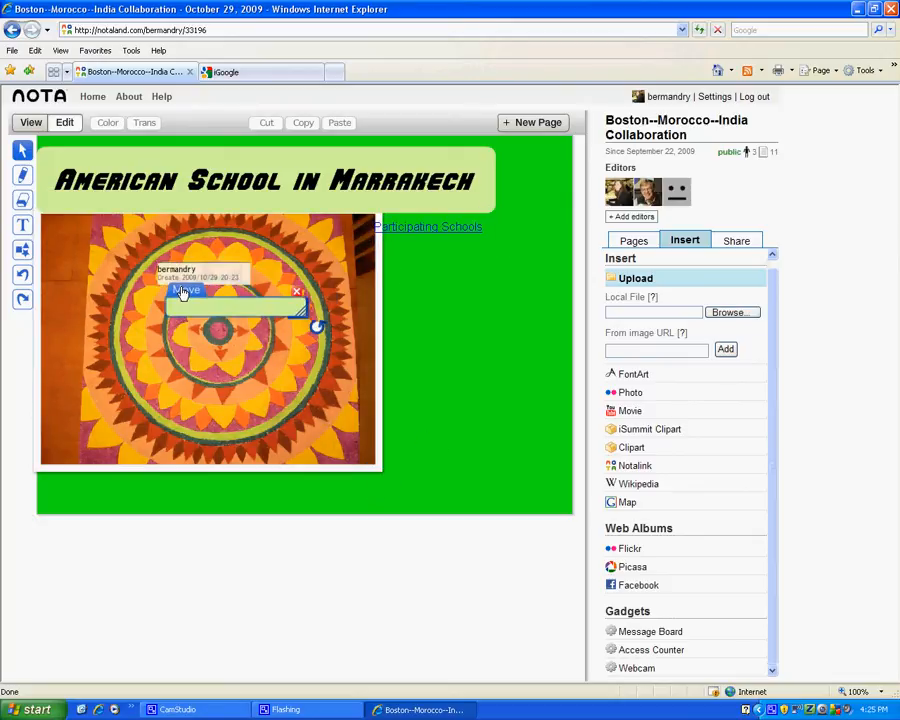
pyautogui.click(390, 229)
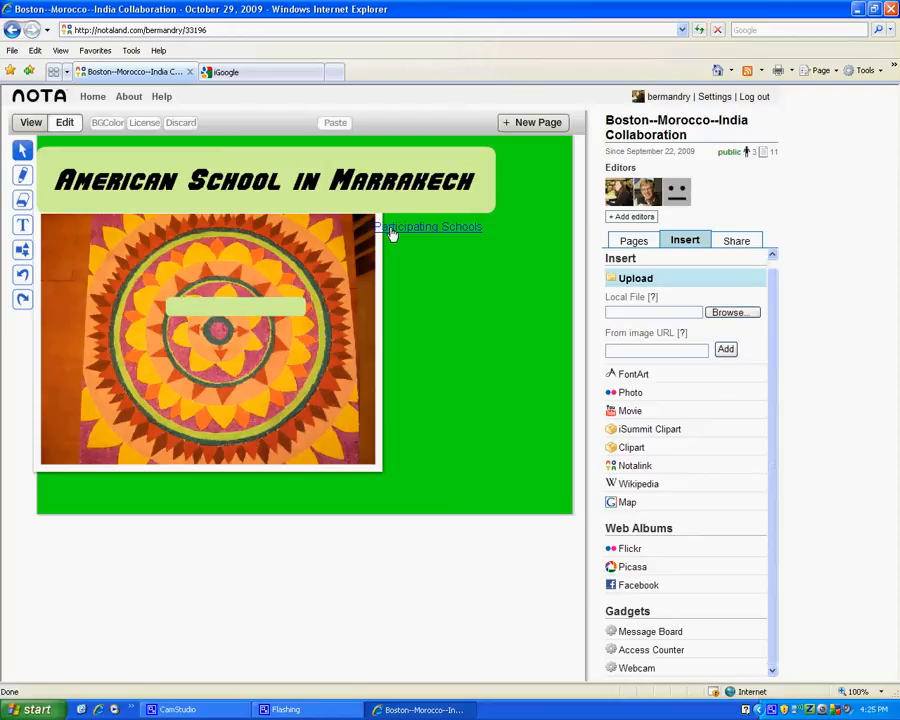
pyautogui.moveTo(390, 218); pyautogui.dragTo(192, 295)
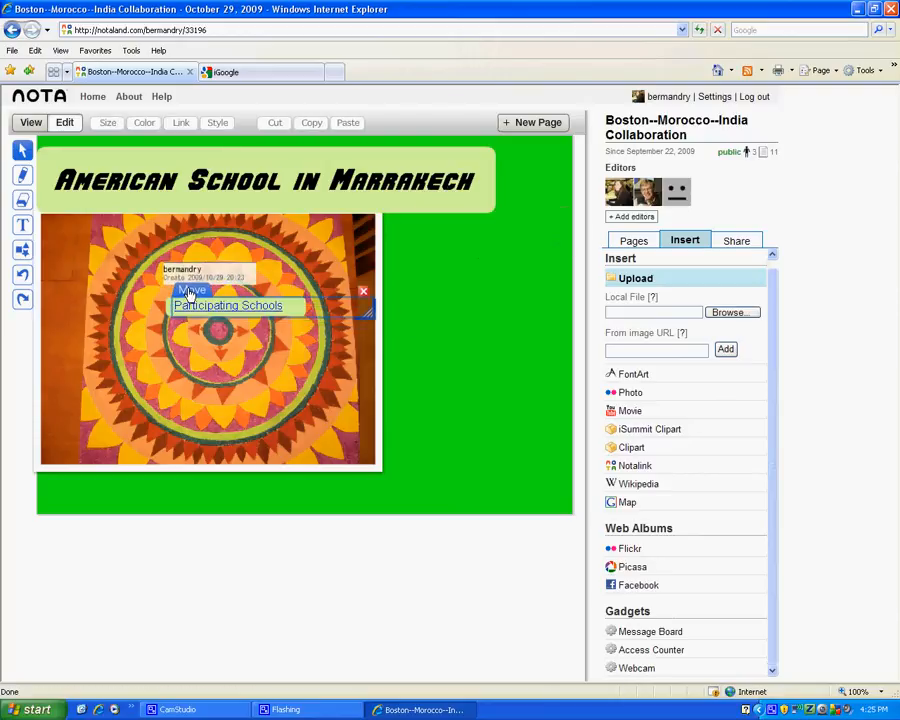
pyautogui.click(432, 328)
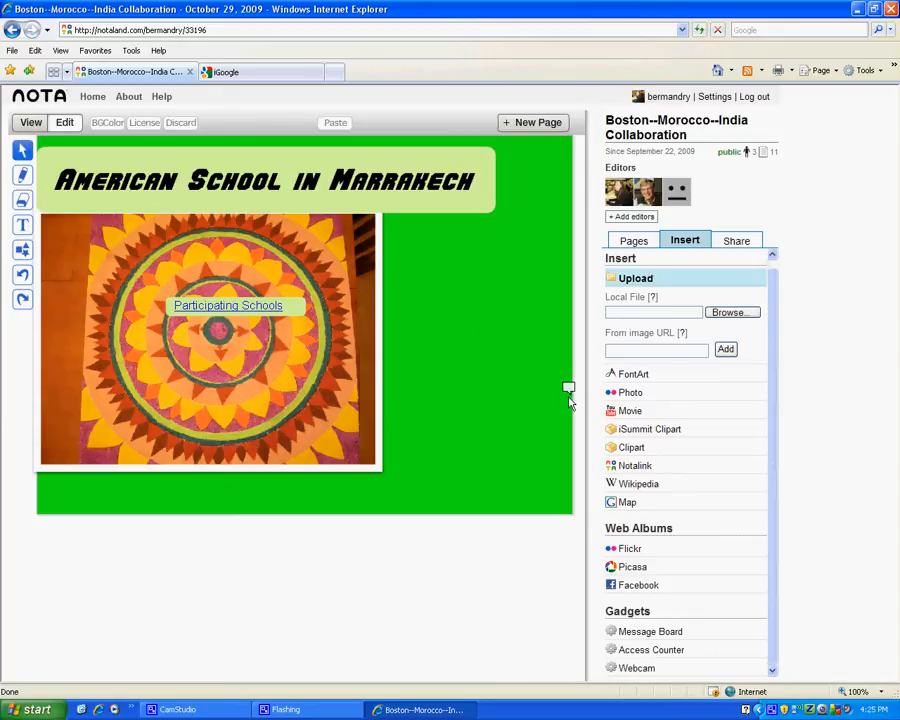
# - Search the photo library for "marrakech" and insert the first photo, "Casablanca in Los Angeles", into the page
pyautogui.click(625, 392)
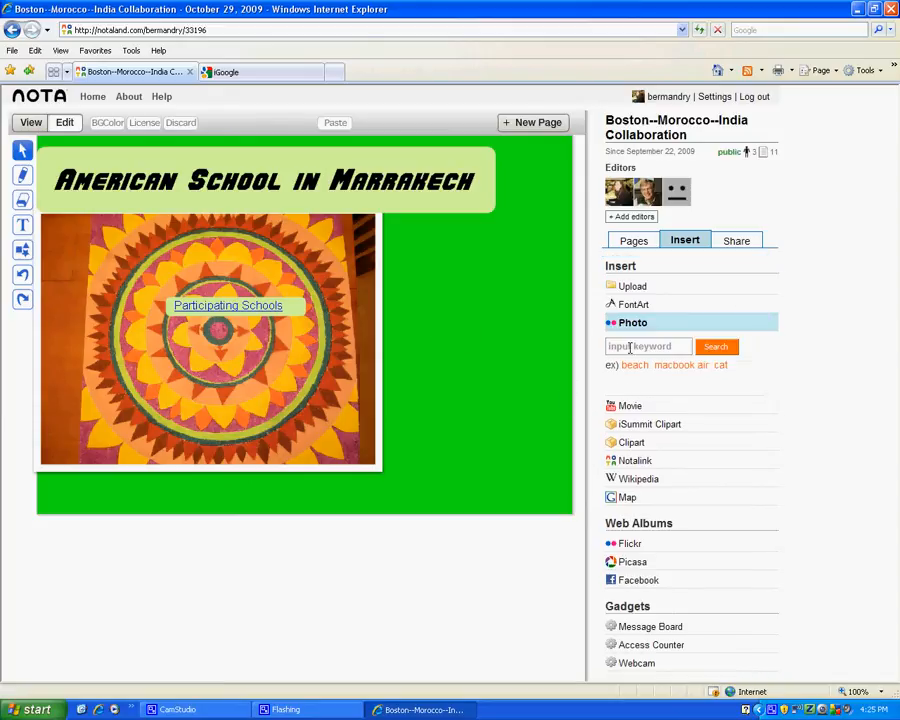
pyautogui.click(627, 346)
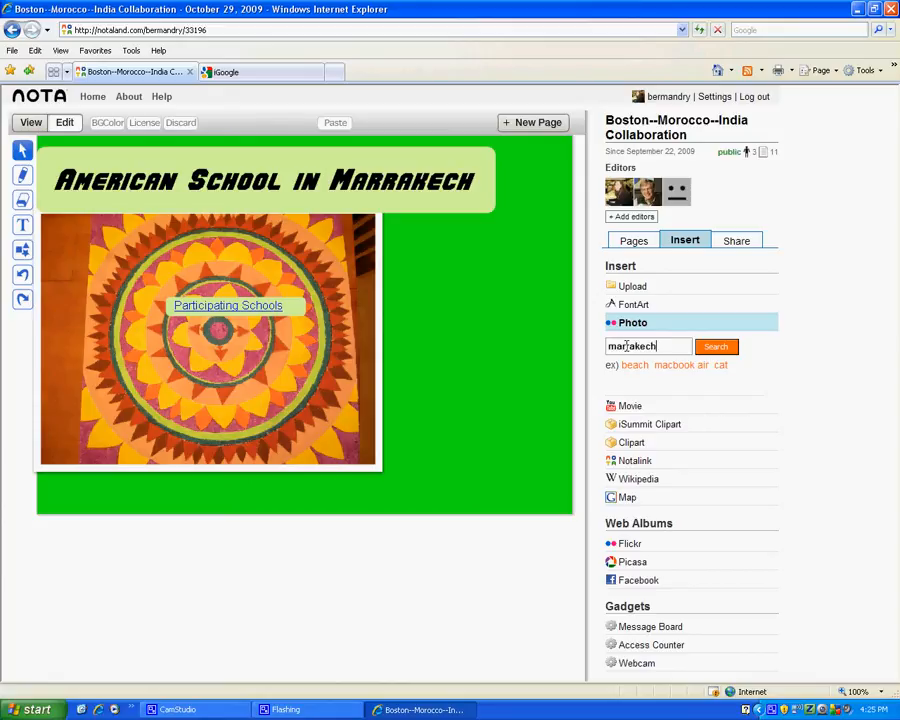
pyautogui.press('Return')
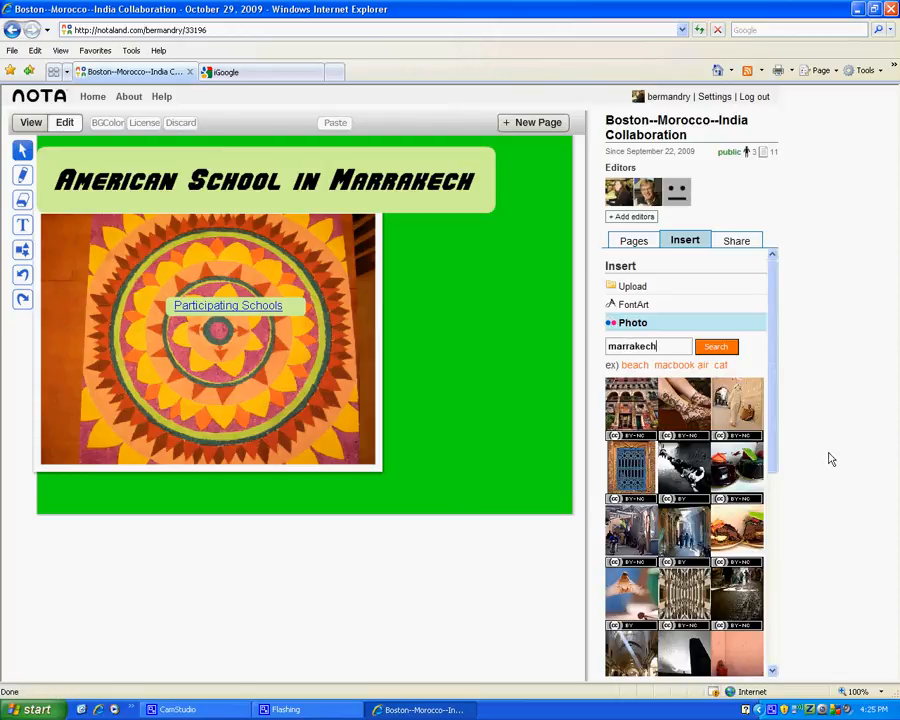
pyautogui.scroll(-1, 775, 392)
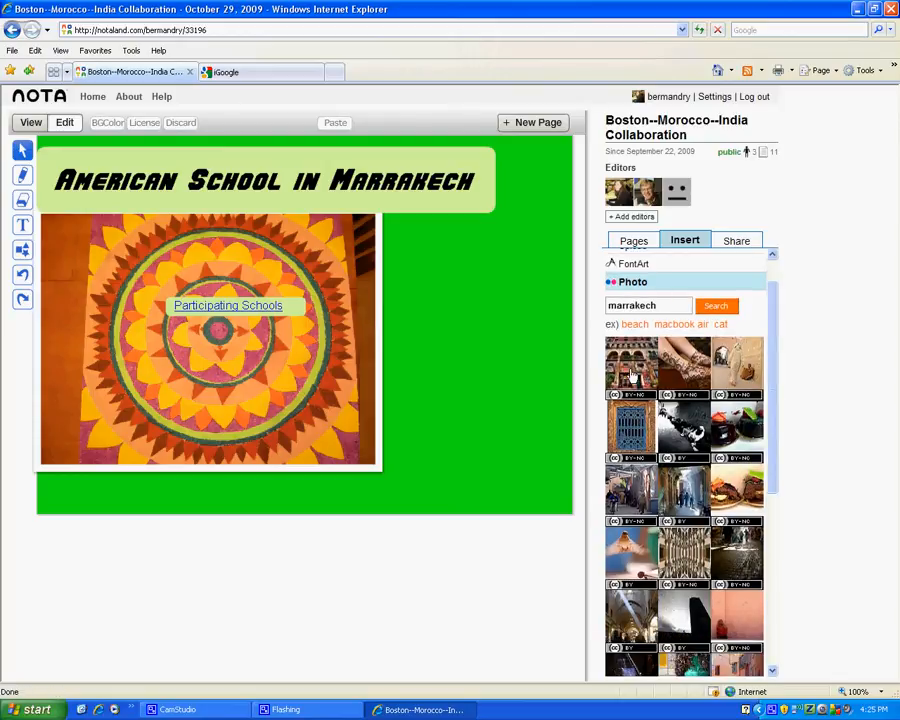
pyautogui.click(633, 376)
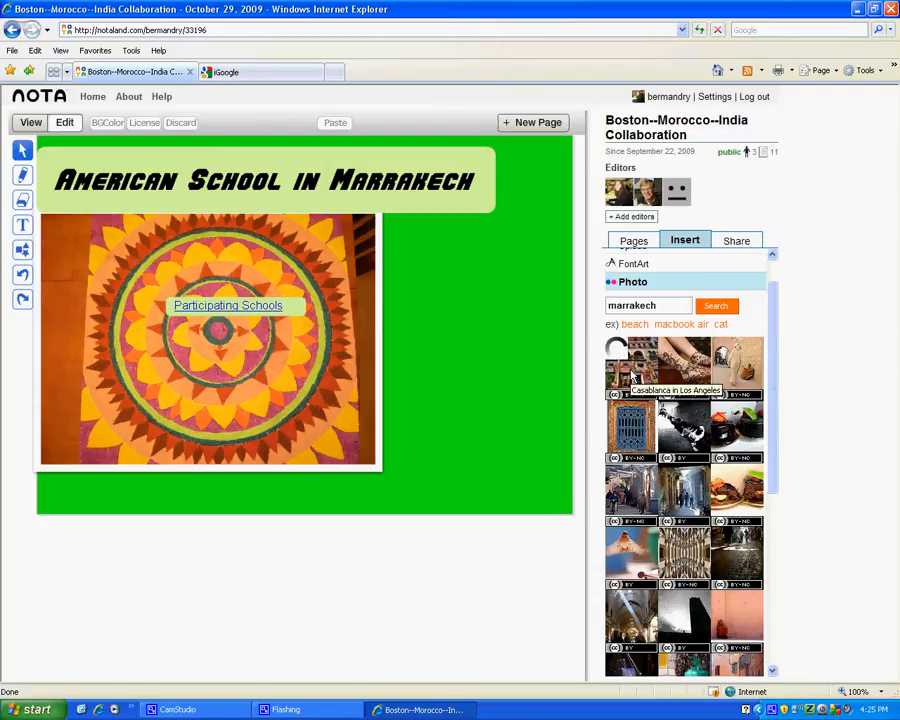